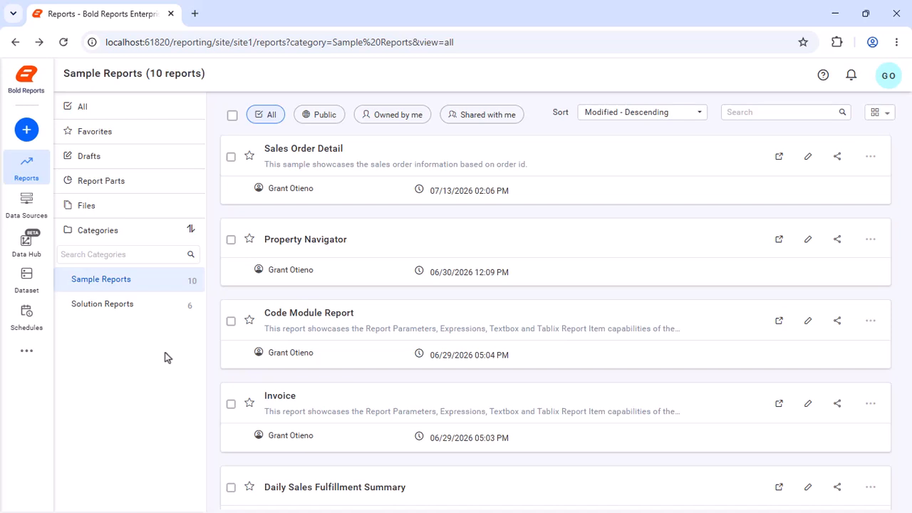
# Create a new report from scratch named Sales Report and open it for design.
pyautogui.click(26, 129)
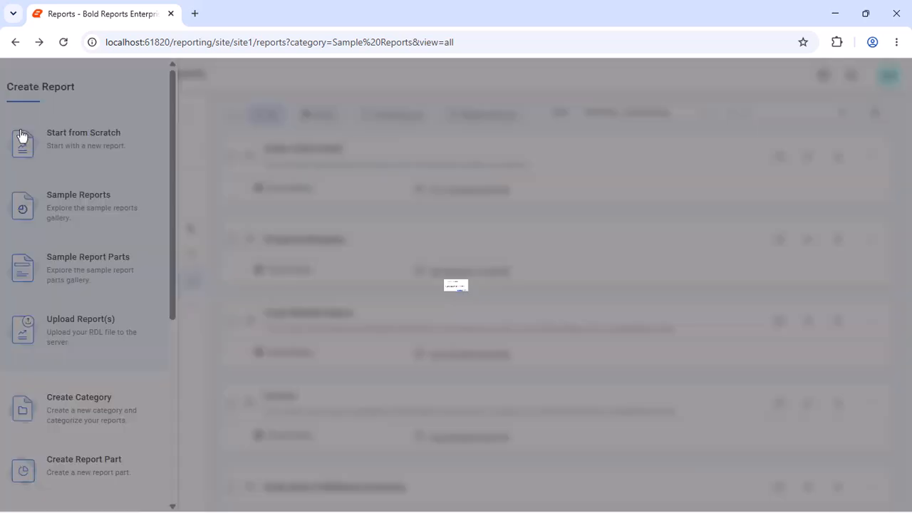
pyautogui.click(22, 136)
pyautogui.write('Sales Report')
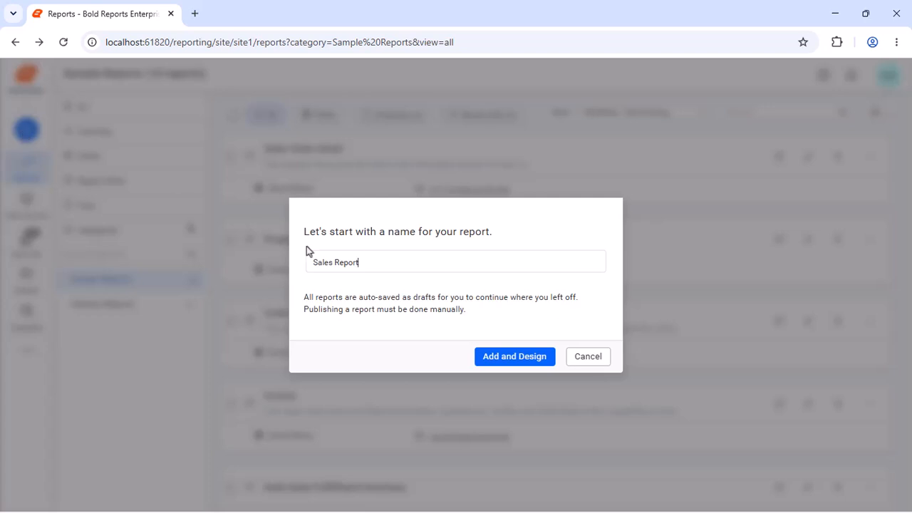
pyautogui.click(500, 358)
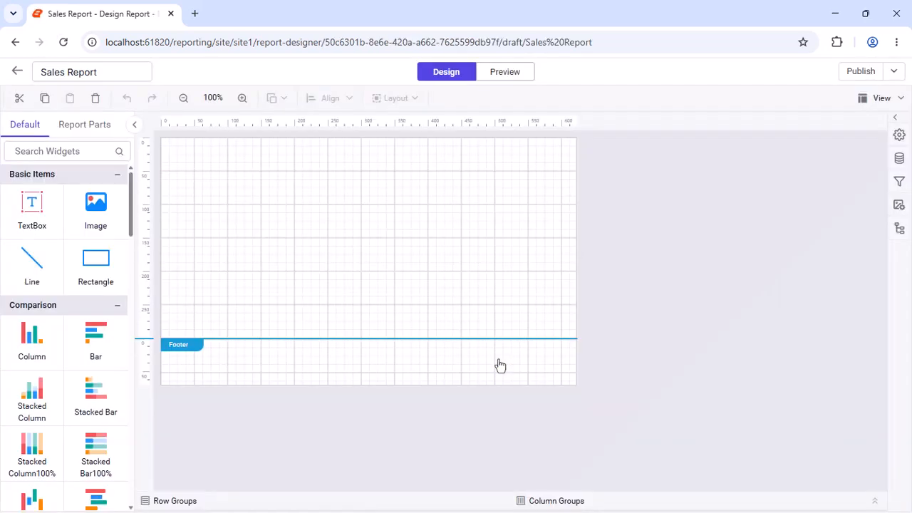
# Start a new data source for the report and name it AdventureWorks.
pyautogui.click(896, 160)
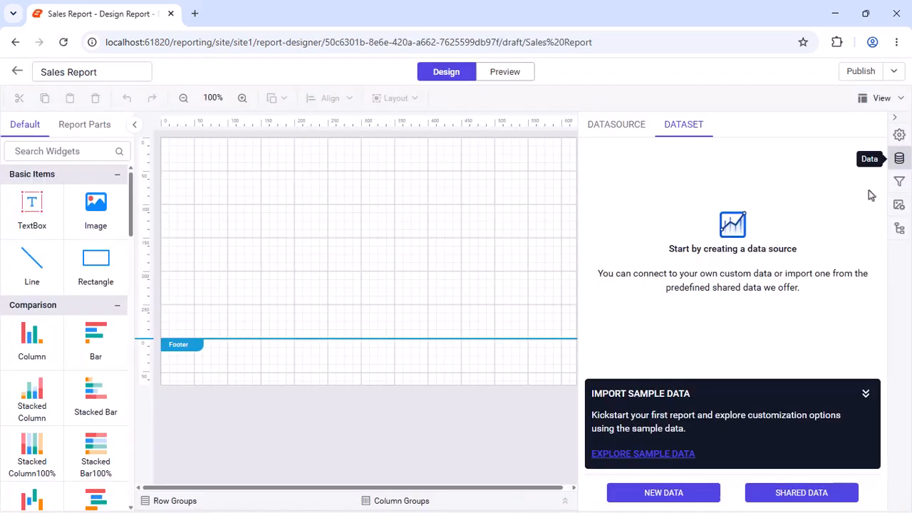
pyautogui.click(688, 492)
pyautogui.click(614, 203)
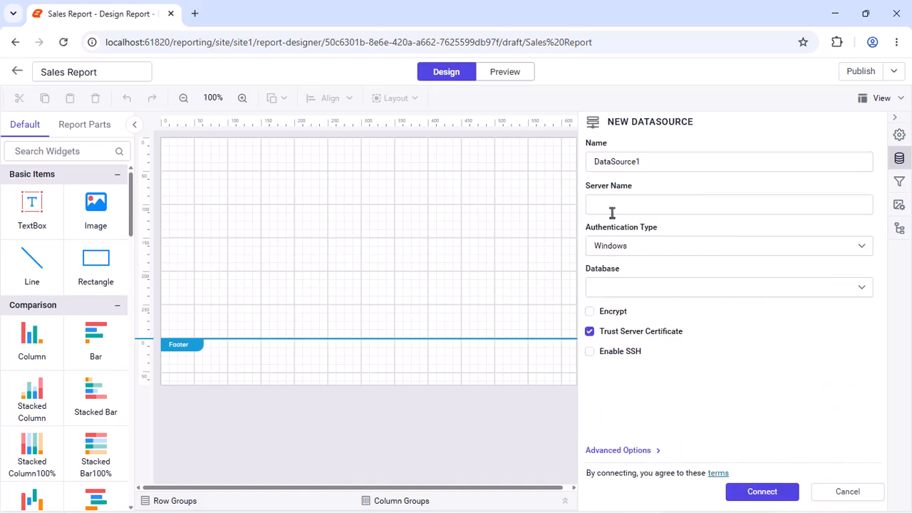
pyautogui.doubleClick(708, 165)
pyautogui.write('AdventureWorks')
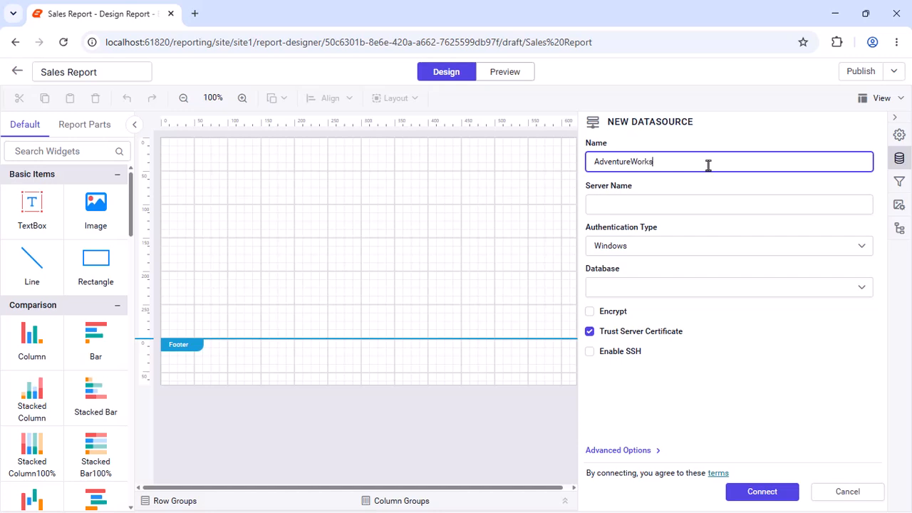
# Switch to the advanced options, paste the database connection string, set the authentication type to None, and connect.
pyautogui.click(595, 453)
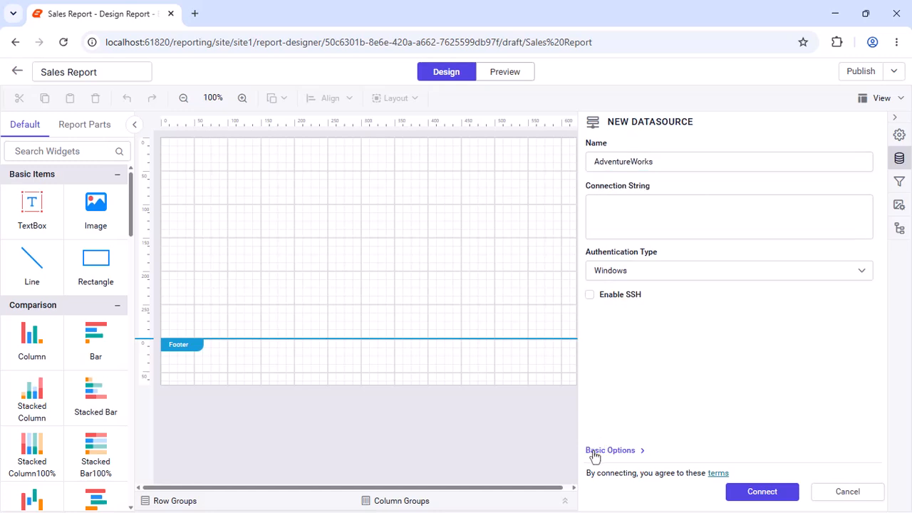
pyautogui.click(865, 230)
pyautogui.hotkey('ctrl', 'v')
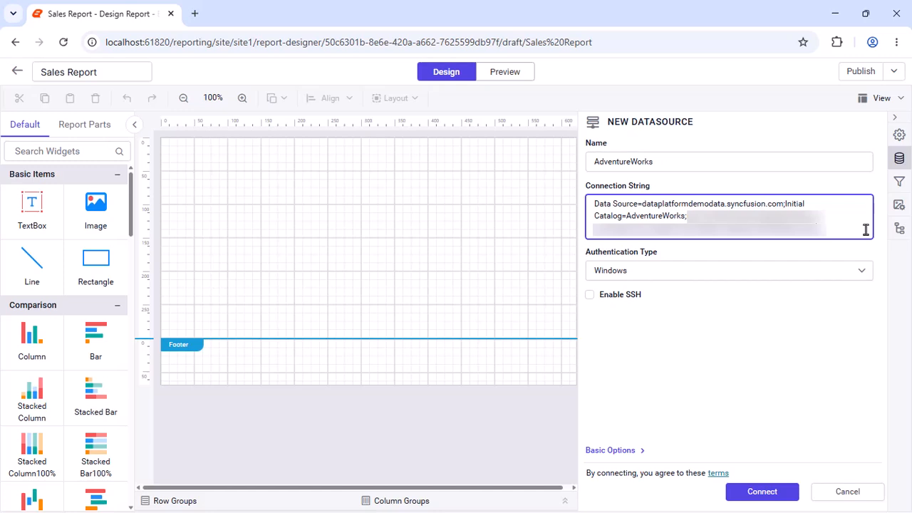
pyautogui.click(845, 274)
pyautogui.click(761, 356)
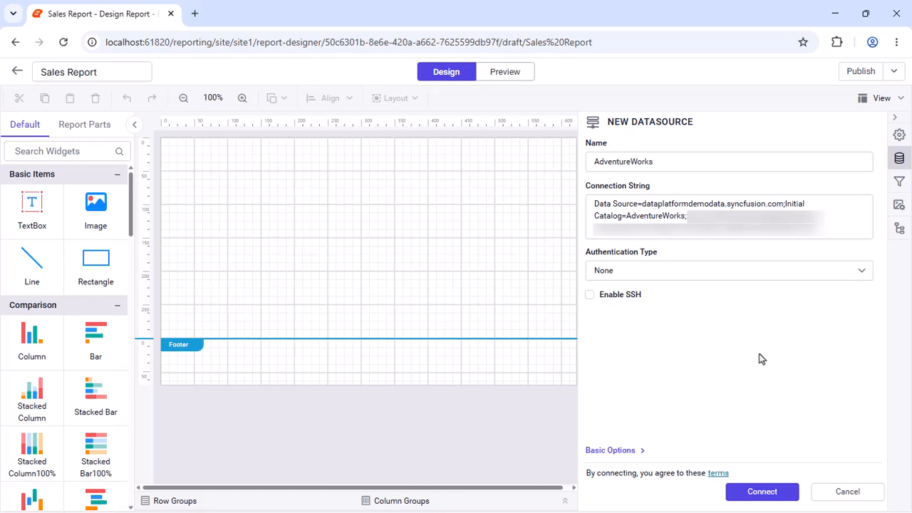
pyautogui.click(749, 491)
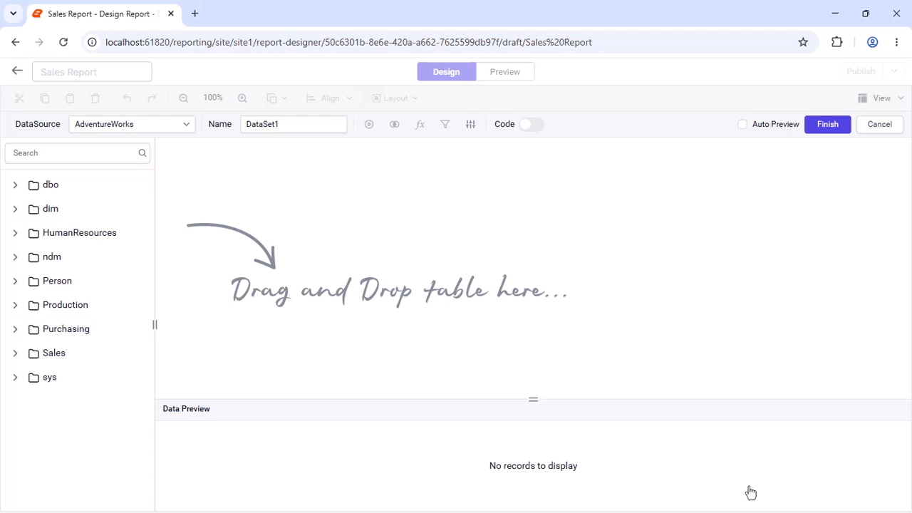
# Create the SalesOrderDetail dataset from the copied SQL query joining Sales.SalesOrderDetail with Production.Product, run the query, and finish.
pyautogui.doubleClick(322, 126)
pyautogui.write('SalesOrderDetail')
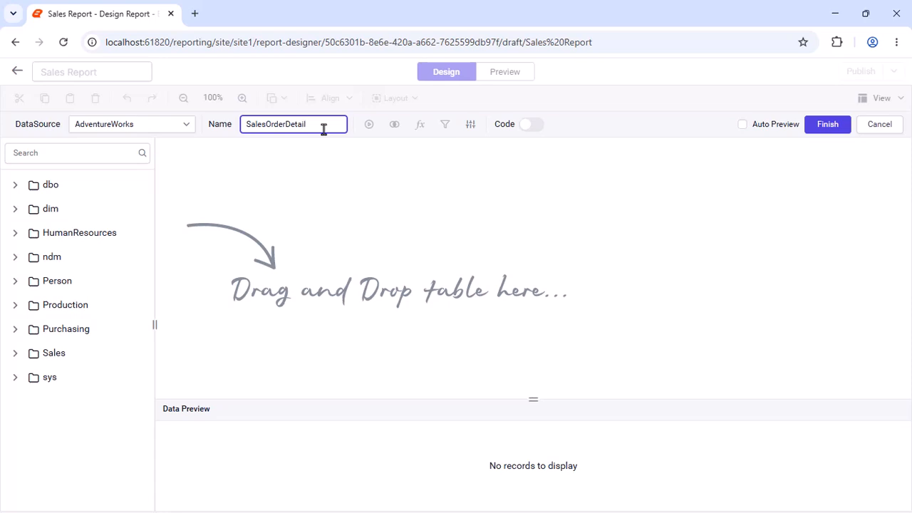
pyautogui.click(533, 125)
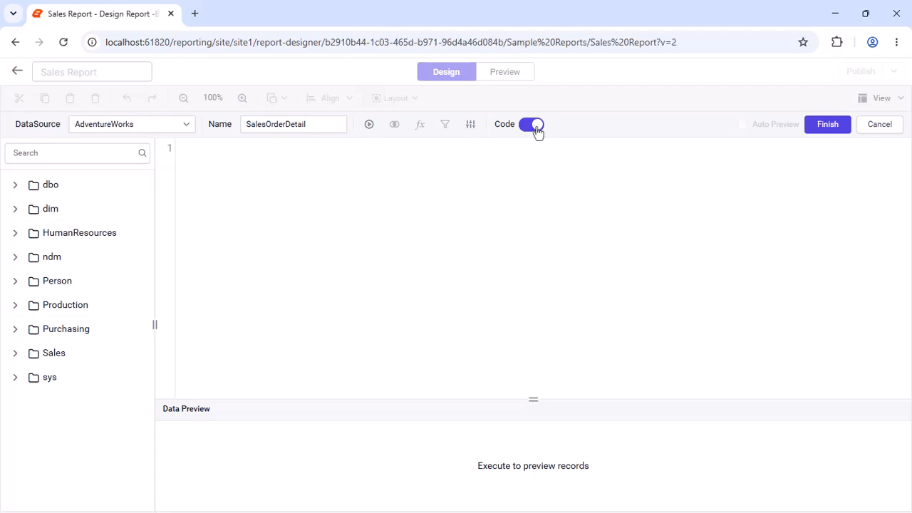
pyautogui.hotkey('ctrl', 'v')
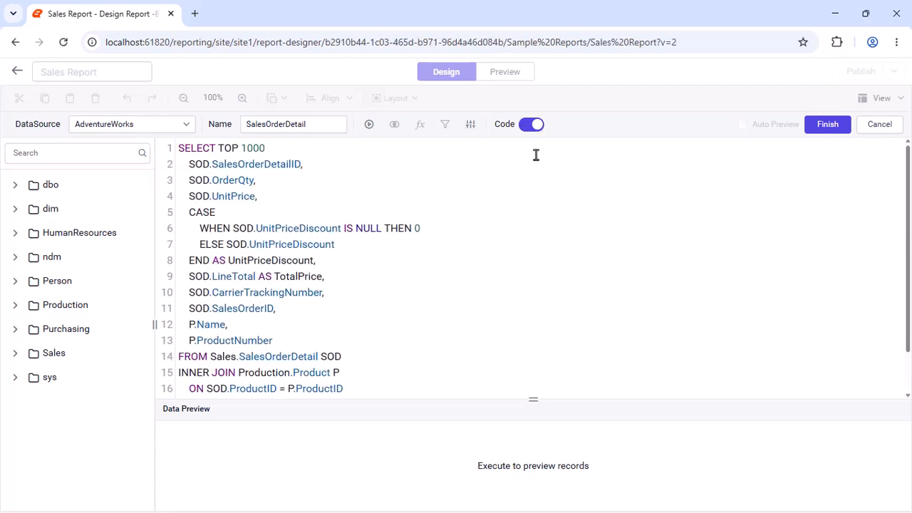
pyautogui.click(369, 124)
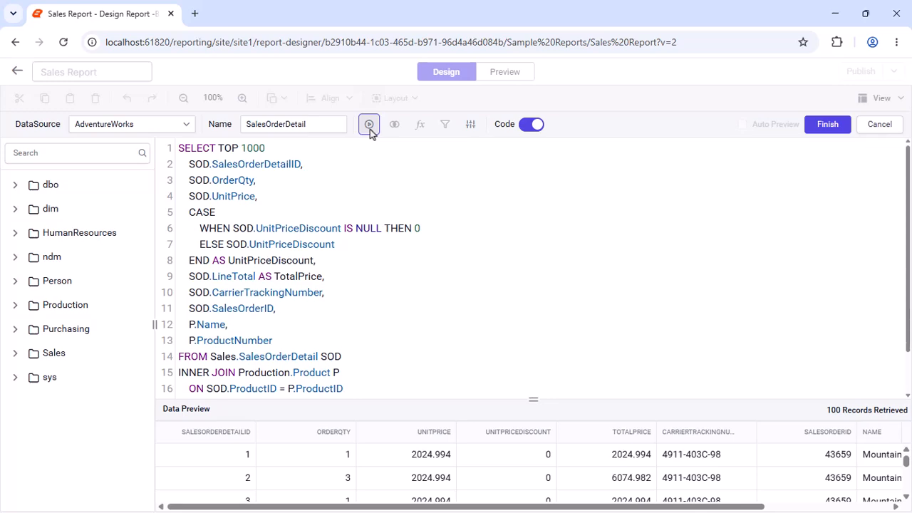
pyautogui.click(820, 125)
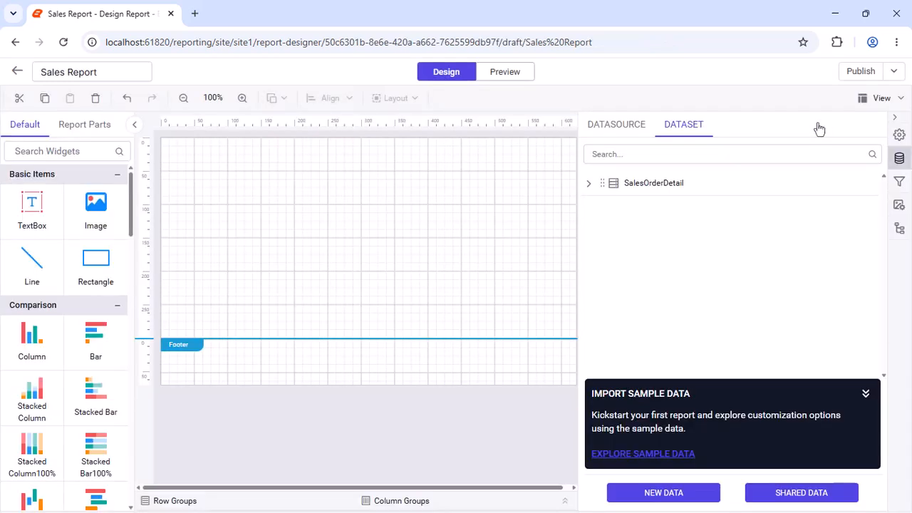
# Add a report header containing a rectangle across the full page width, and shrink the header height to fit it.
pyautogui.click(881, 98)
pyautogui.click(841, 125)
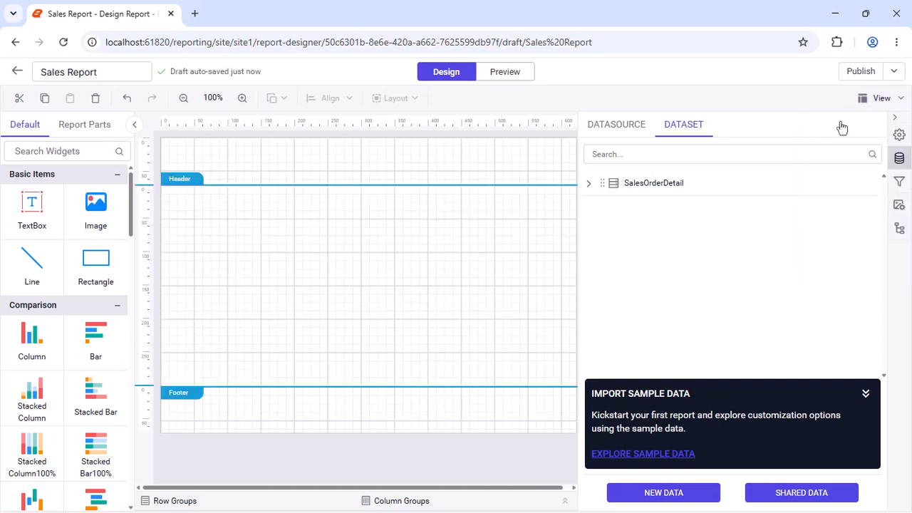
pyautogui.moveTo(100, 264); pyautogui.dragTo(164, 144)
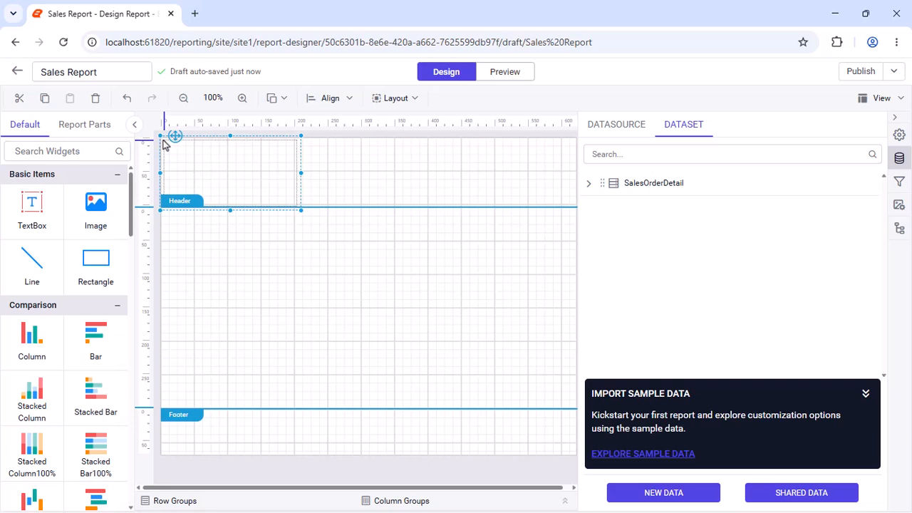
pyautogui.moveTo(300, 210); pyautogui.dragTo(560, 178)
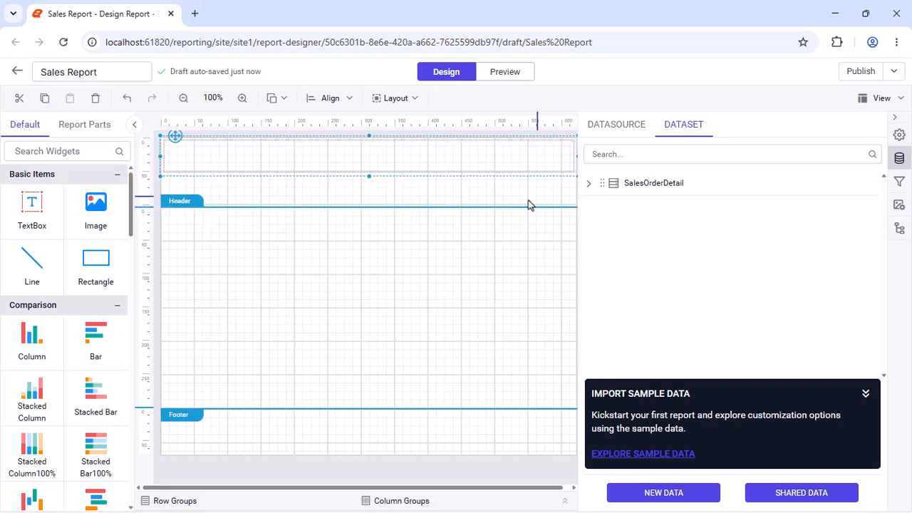
pyautogui.moveTo(529, 207); pyautogui.dragTo(518, 179)
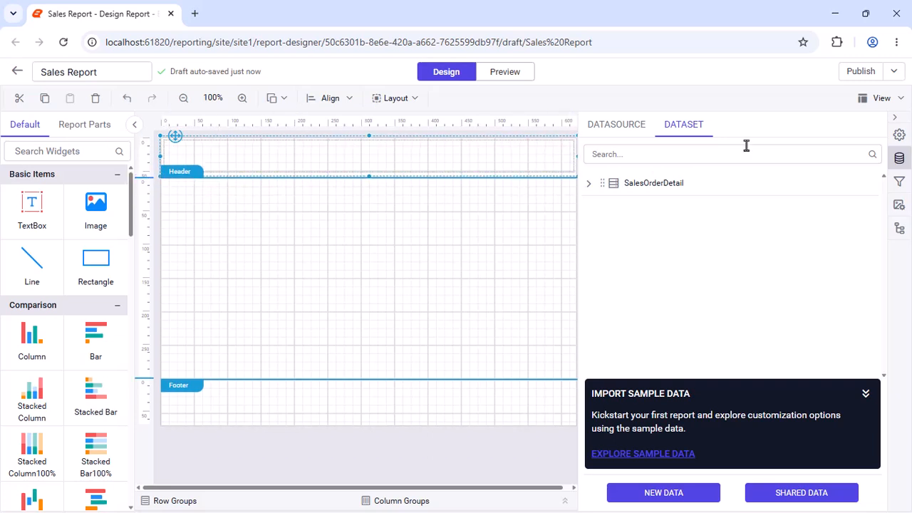
# Set the header rectangle's background color to dark gray using the copied hex code.
pyautogui.click(899, 134)
pyautogui.click(701, 260)
pyautogui.tripleClick(741, 285)
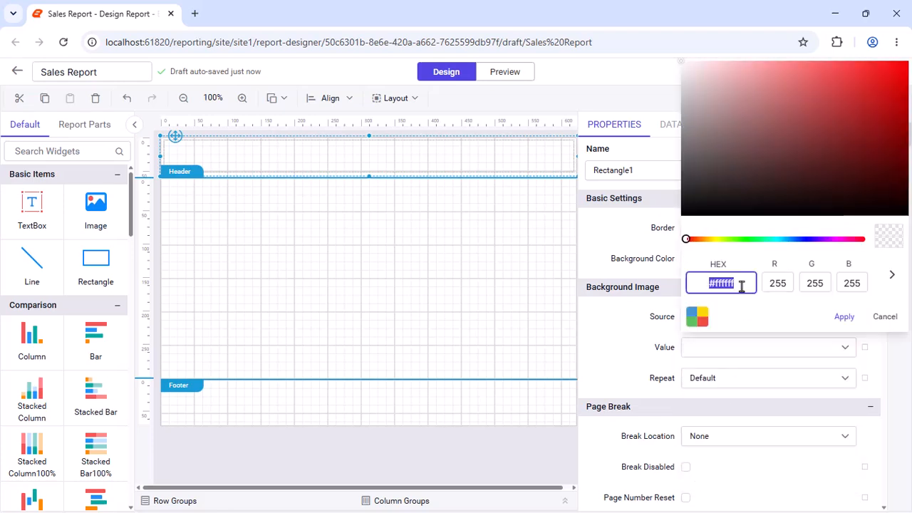
pyautogui.hotkey('ctrl', 'v')
pyautogui.click(836, 316)
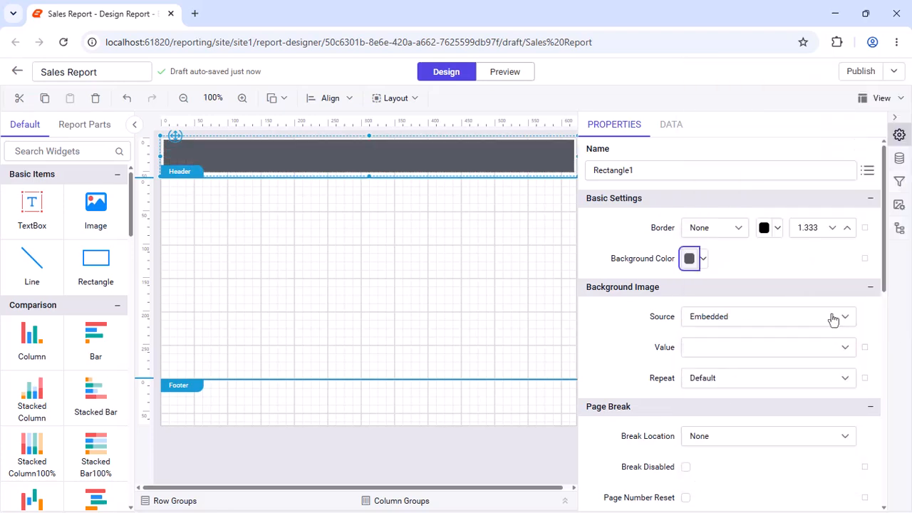
# Add a text box reading "Sales Details" at the left of the header rectangle and widen it.
pyautogui.moveTo(32, 207); pyautogui.dragTo(166, 148)
pyautogui.moveTo(232, 181); pyautogui.dragTo(230, 174)
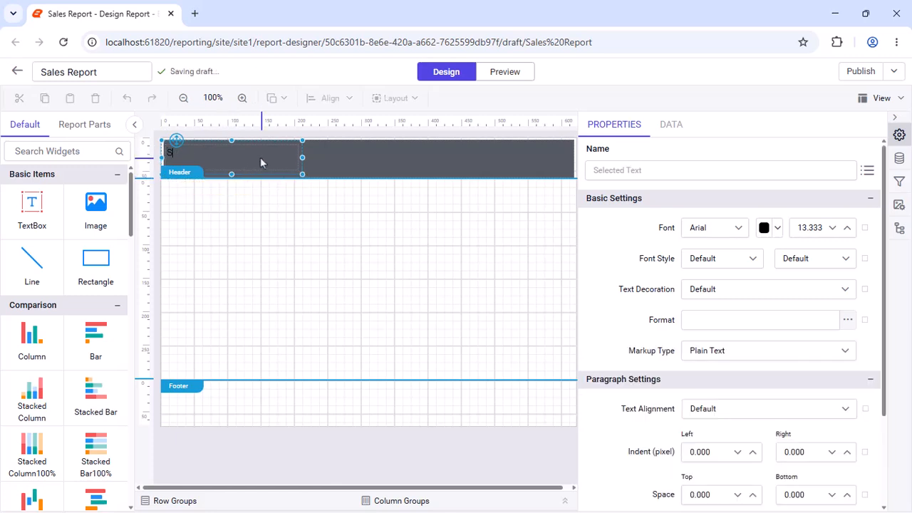
pyautogui.write('Sales Details')
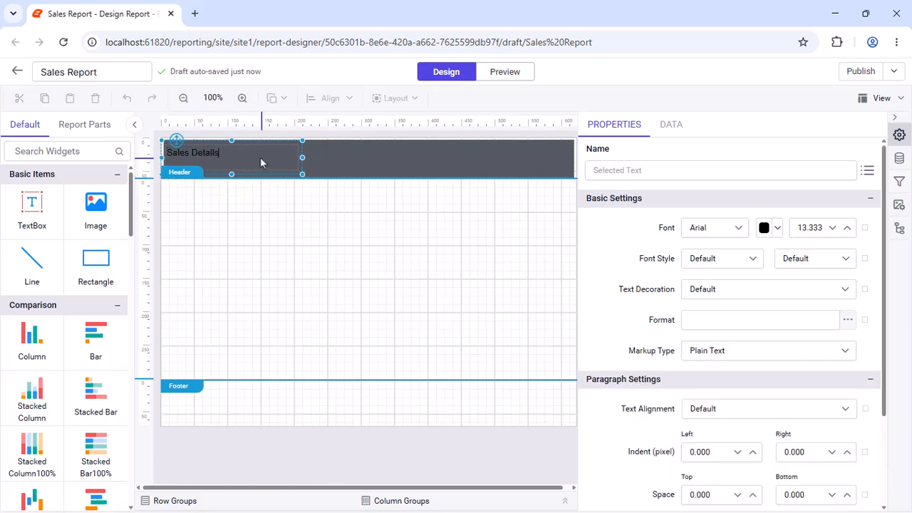
pyautogui.moveTo(302, 157); pyautogui.dragTo(332, 157)
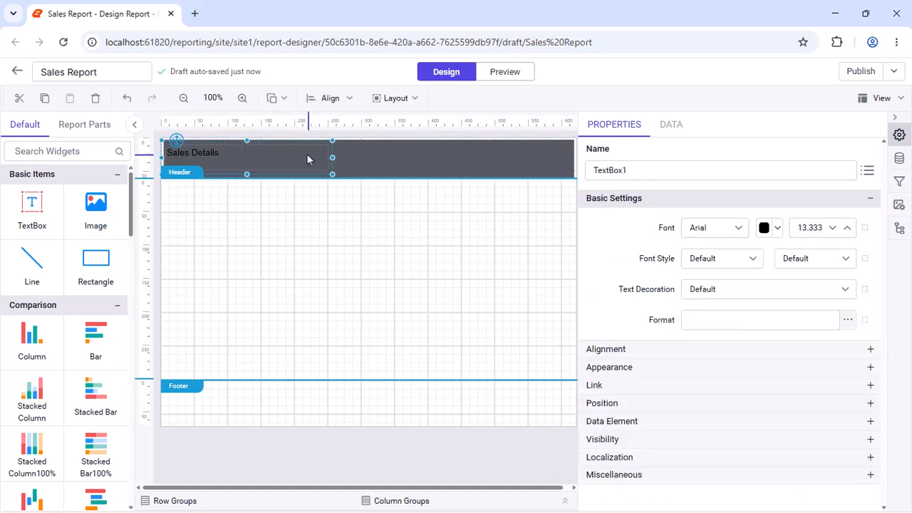
# Set the Sales Details title's font to Segoe UI and its text color to white.
pyautogui.click(736, 231)
pyautogui.write('Seg')
pyautogui.click(724, 342)
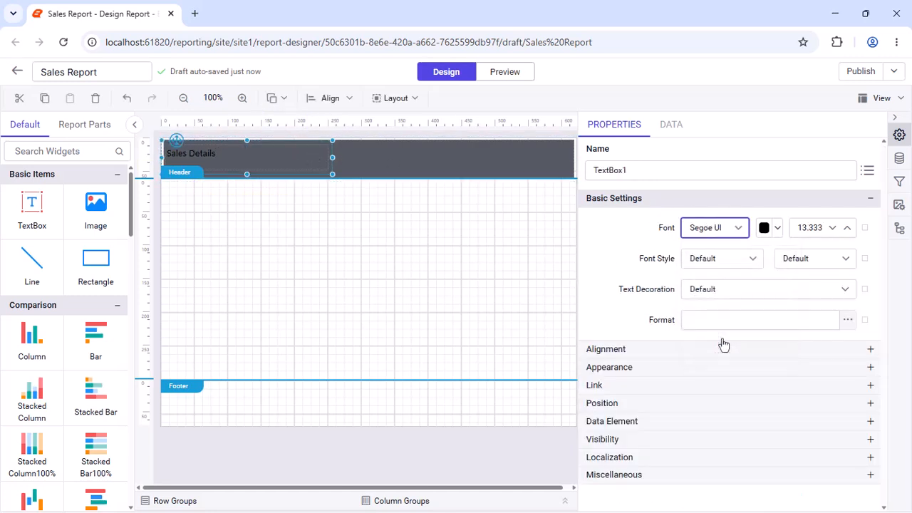
pyautogui.click(770, 228)
pyautogui.click(738, 259)
pyautogui.click(848, 443)
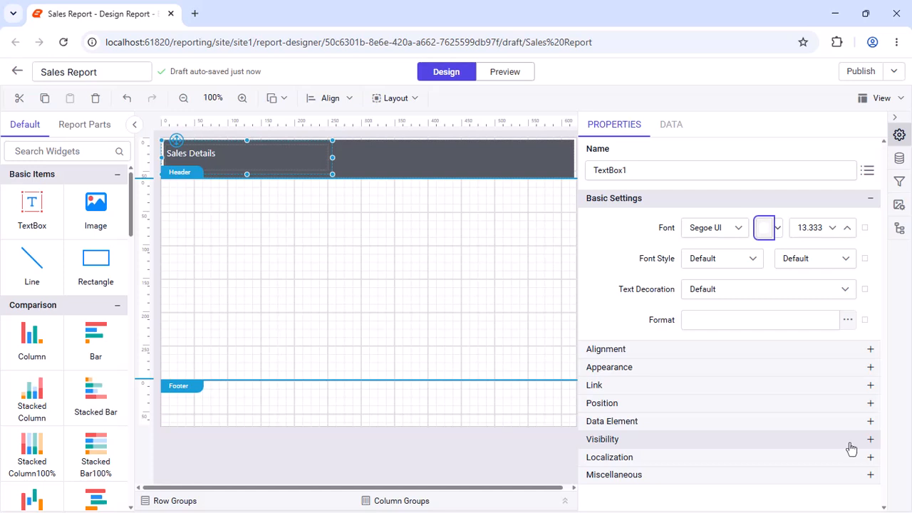
# Set the Sales Details title's font size to 18.333 and its weight to Bold.
pyautogui.doubleClick(823, 229)
pyautogui.write('18.333')
pyautogui.click(816, 246)
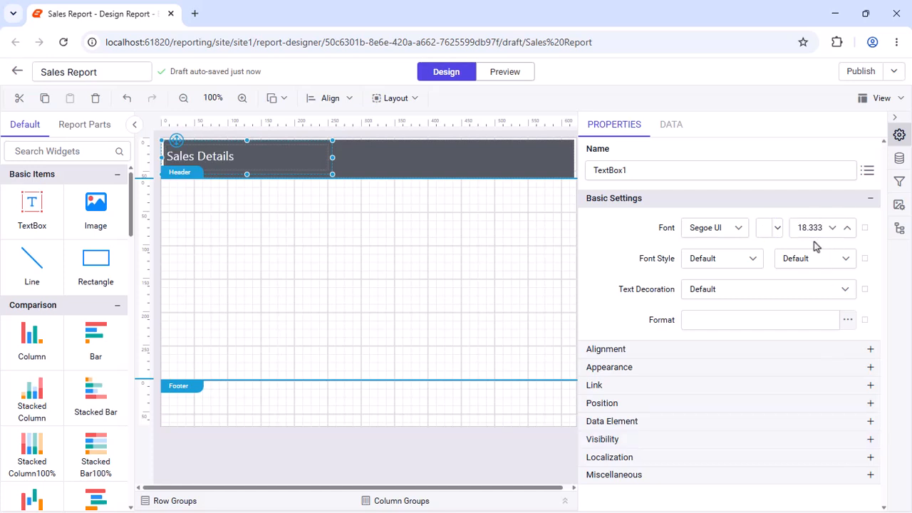
pyautogui.click(816, 257)
pyautogui.scroll(-2, 850, 309)
pyautogui.click(822, 324)
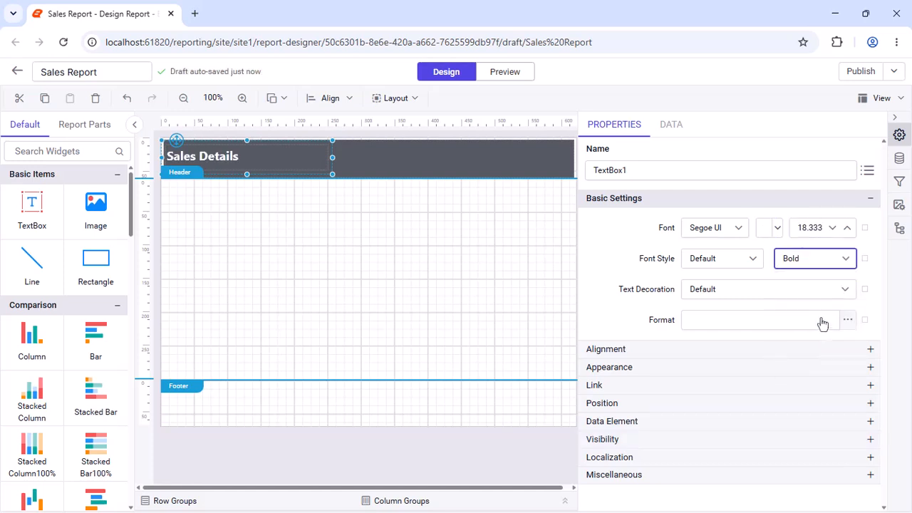
# Set the Sales Details title's vertical alignment to Middle.
pyautogui.click(819, 349)
pyautogui.click(817, 409)
pyautogui.click(736, 472)
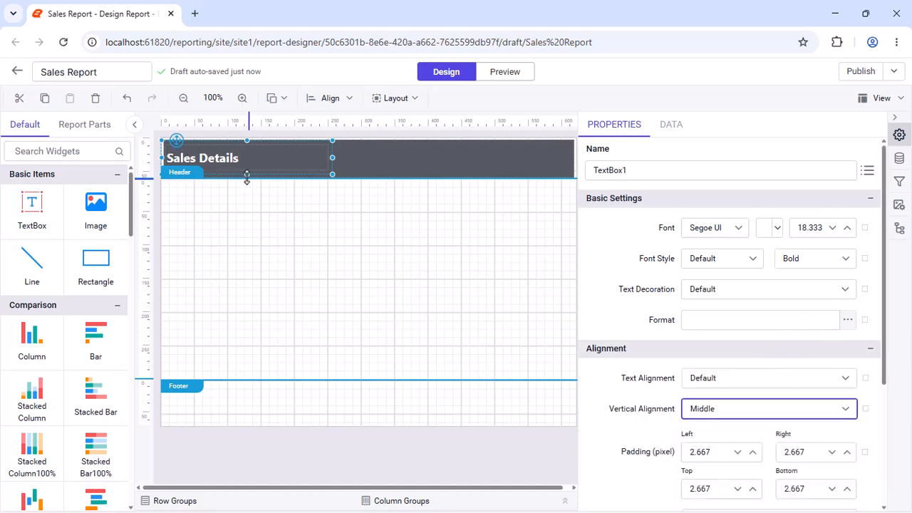
# Widen the Sales Details text box, adjust its height and position within the rectangle, and tighten the header height.
pyautogui.moveTo(247, 175); pyautogui.dragTo(247, 164)
pyautogui.moveTo(332, 153); pyautogui.dragTo(367, 172)
pyautogui.click(387, 165)
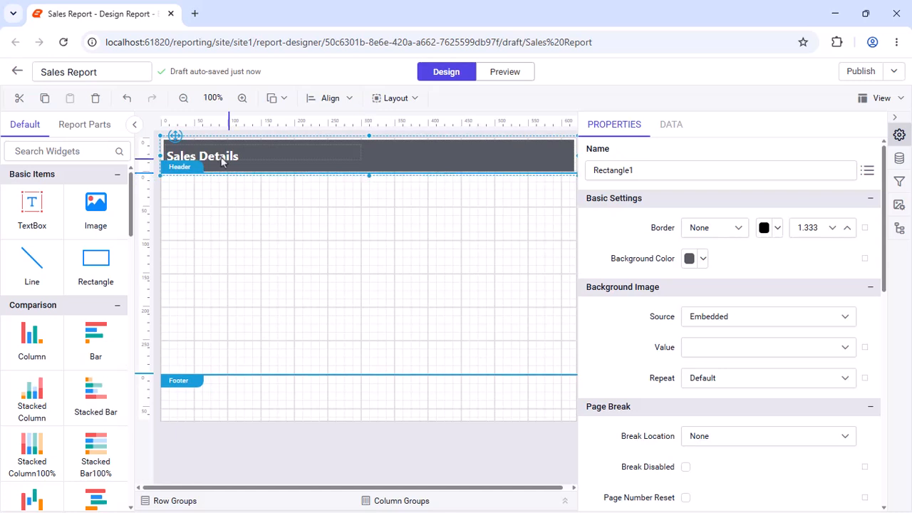
pyautogui.click(221, 157)
pyautogui.moveTo(176, 141); pyautogui.dragTo(176, 138)
pyautogui.moveTo(264, 161); pyautogui.dragTo(264, 165)
pyautogui.click(343, 176)
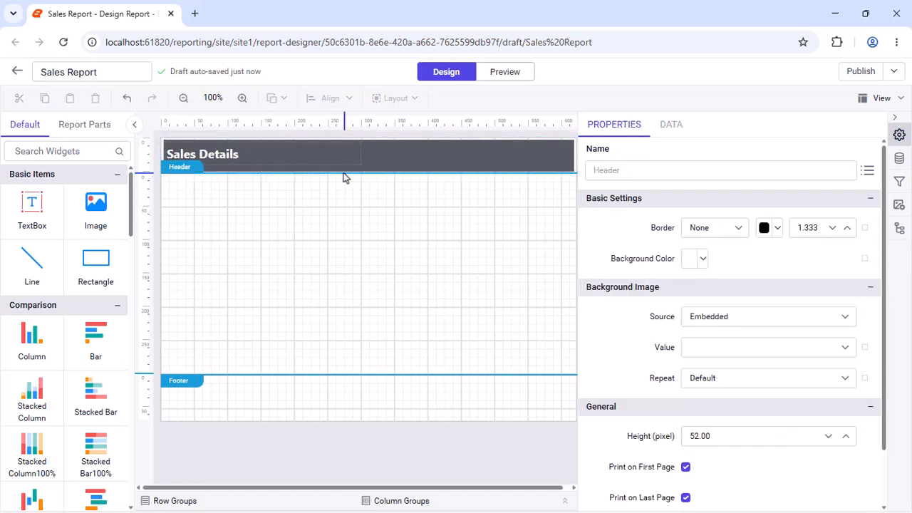
pyautogui.moveTo(343, 177); pyautogui.dragTo(343, 173)
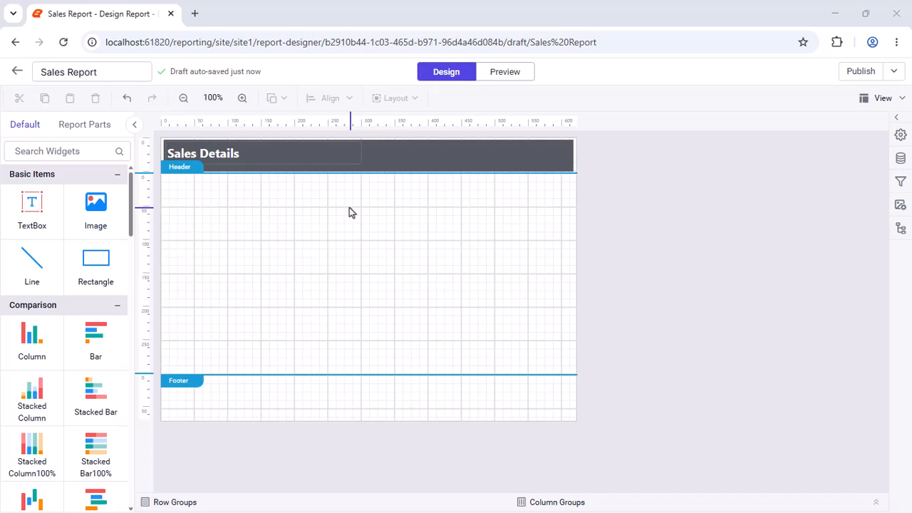
# Insert a table at the upper left of the report body and add three columns to its right side, making six columns.
pyautogui.moveTo(131, 197); pyautogui.dragTo(161, 183)
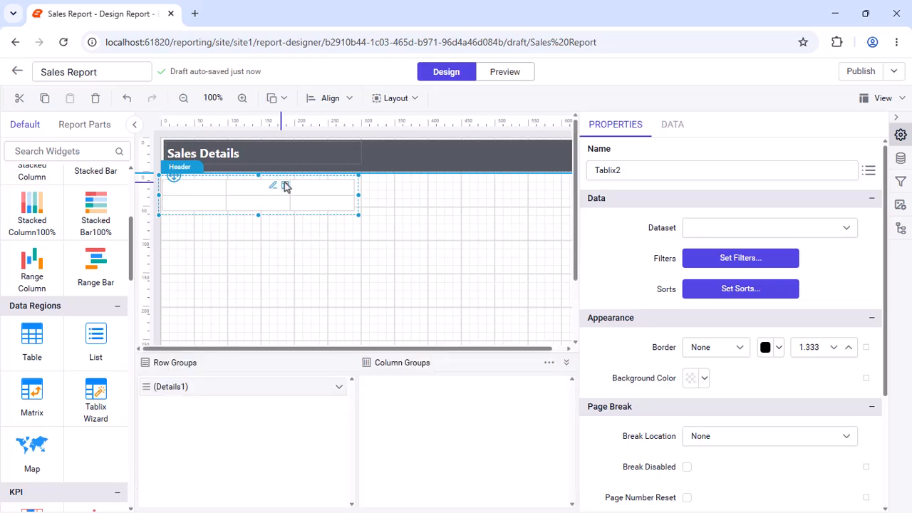
pyautogui.click(310, 182)
pyautogui.rightClick(313, 181)
pyautogui.moveTo(388, 189)
pyautogui.click(429, 215)
pyautogui.click(394, 186)
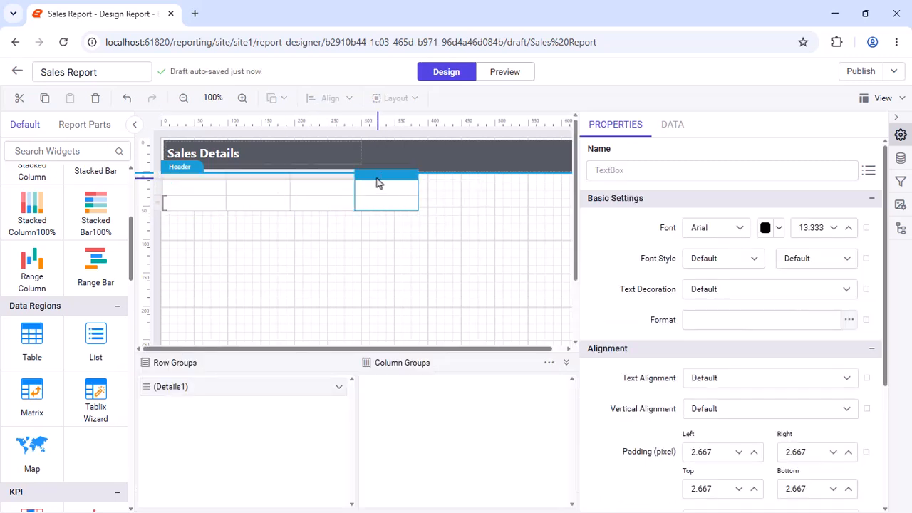
pyautogui.rightClick(384, 182)
pyautogui.click(493, 216)
pyautogui.rightClick(434, 181)
pyautogui.moveTo(464, 189)
pyautogui.click(547, 216)
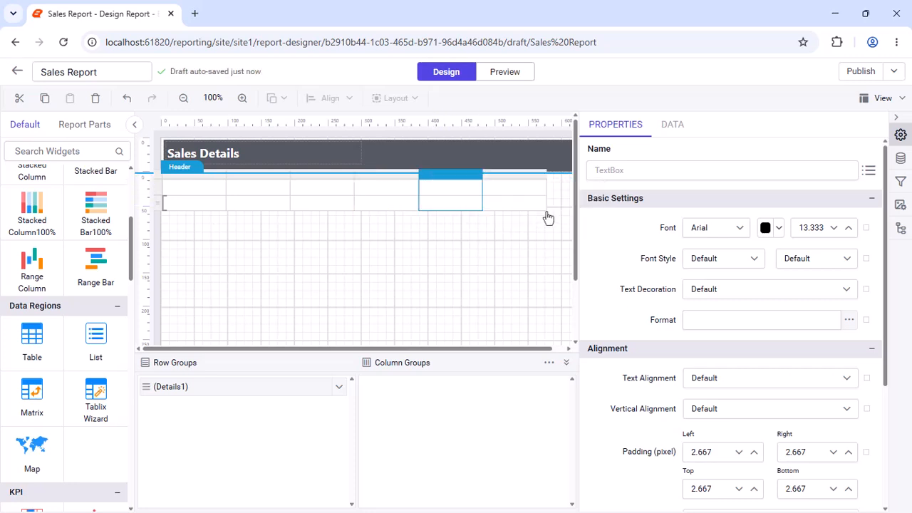
# Enter the column headings Item Number and Description in the first two cells of the table's header row.
pyautogui.click(895, 118)
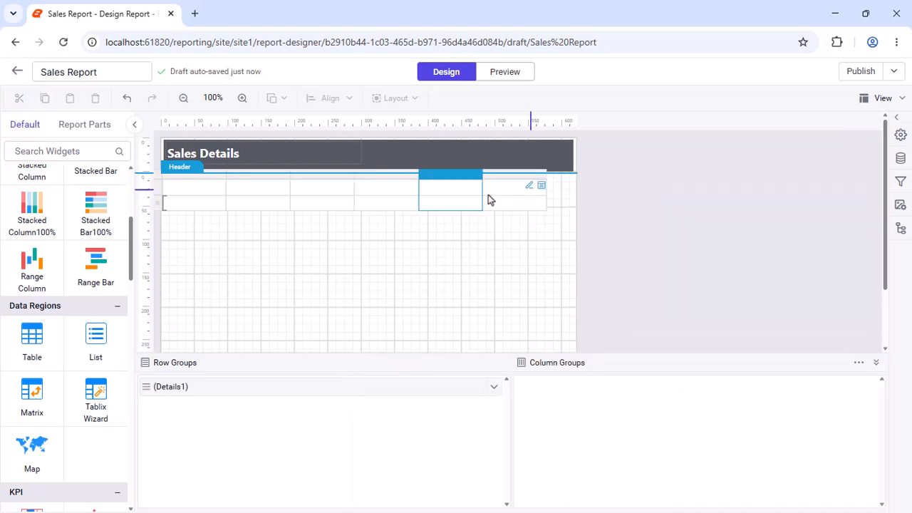
pyautogui.doubleClick(213, 186)
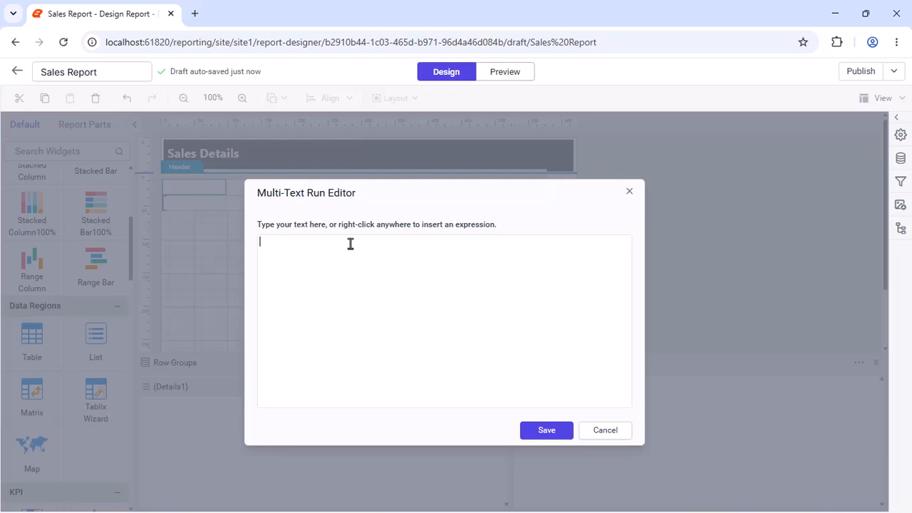
pyautogui.write('Item Number')
pyautogui.click(536, 429)
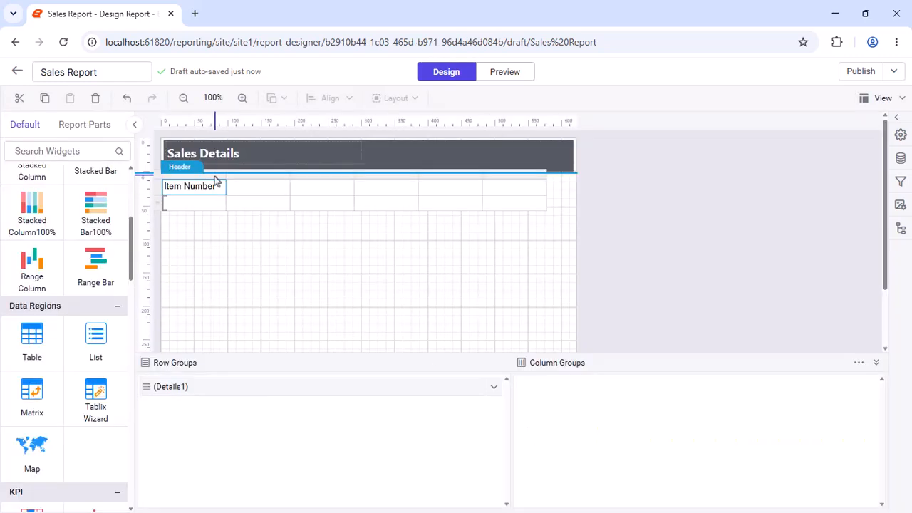
pyautogui.doubleClick(260, 186)
pyautogui.write('Descript')
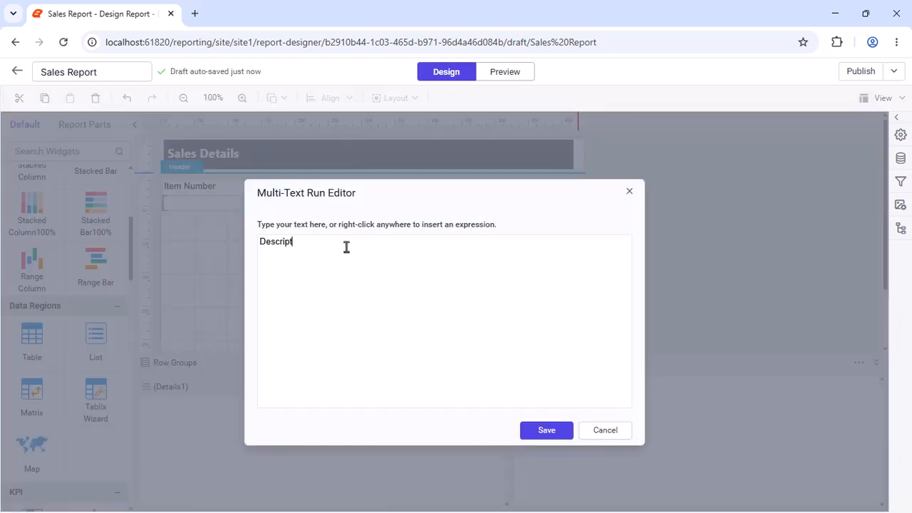
pyautogui.write('ion')
pyautogui.click(541, 430)
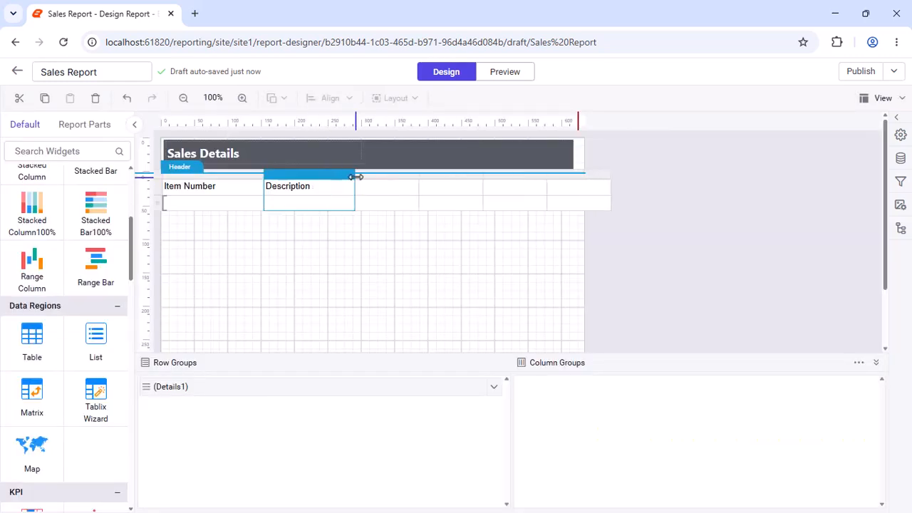
# Enter the column headings Tracking Number and Quantity in the third and fourth header cells of the table.
pyautogui.doubleClick(409, 188)
pyautogui.write('Tracking Number')
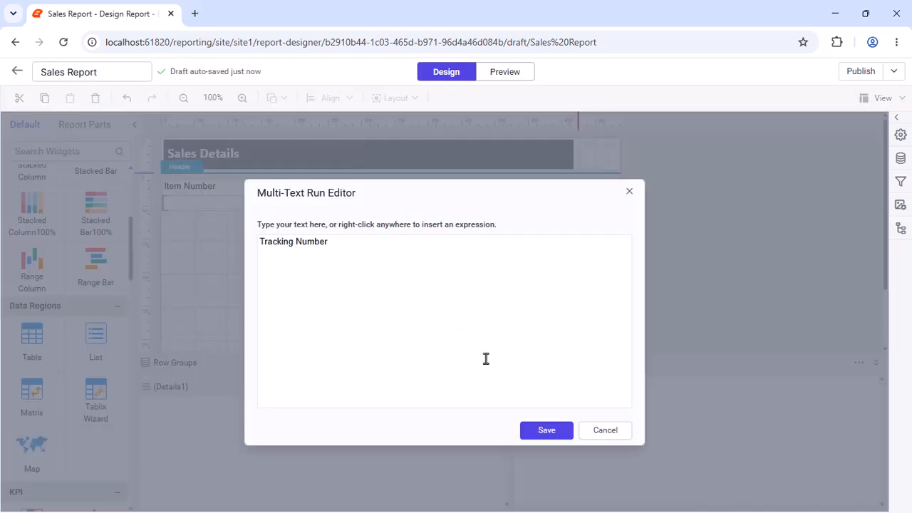
pyautogui.click(541, 429)
pyautogui.doubleClick(465, 191)
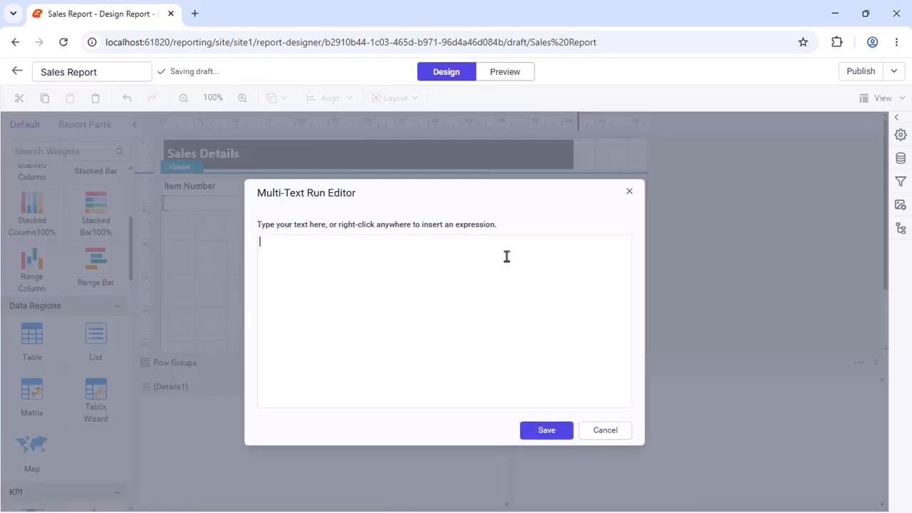
pyautogui.write('Quantity')
pyautogui.click(545, 430)
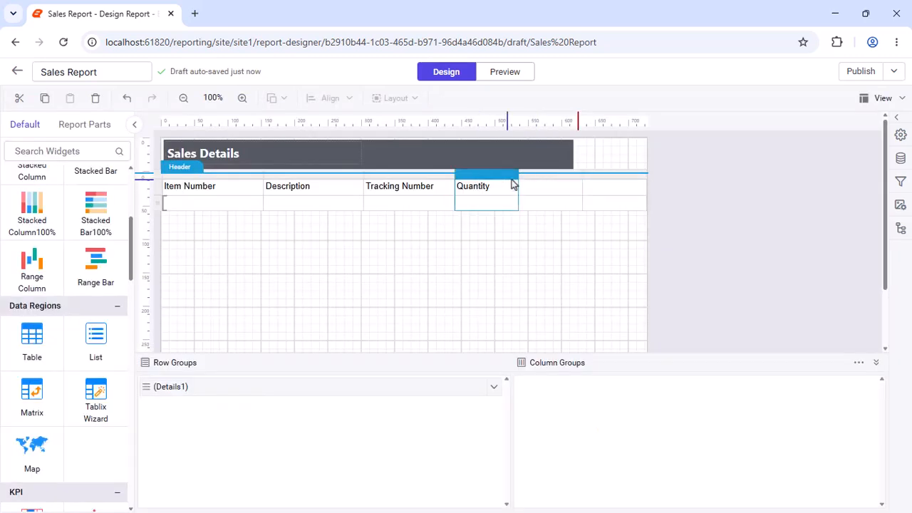
# Enter the column headings Unit Price and Total Price in the fifth and sixth header cells of the table.
pyautogui.doubleClick(549, 188)
pyautogui.write('Unit Pri')
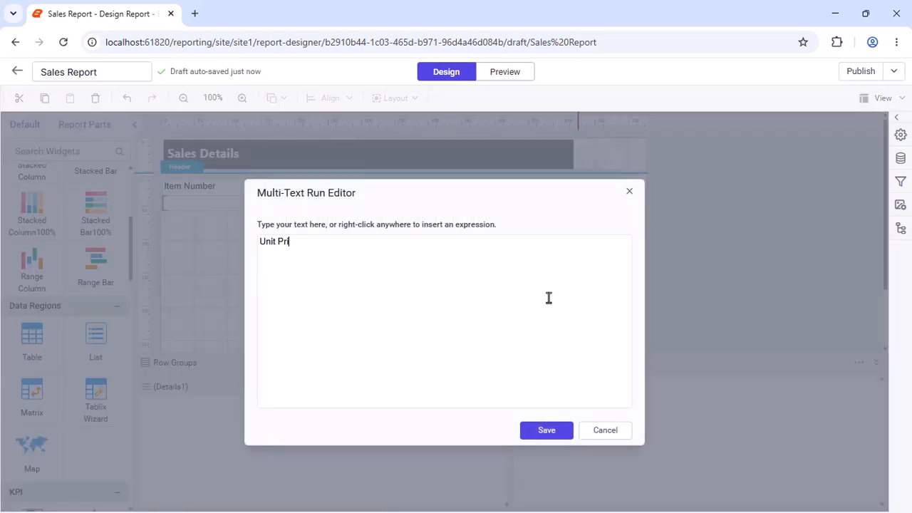
pyautogui.write('ce')
pyautogui.click(546, 429)
pyautogui.click(630, 189)
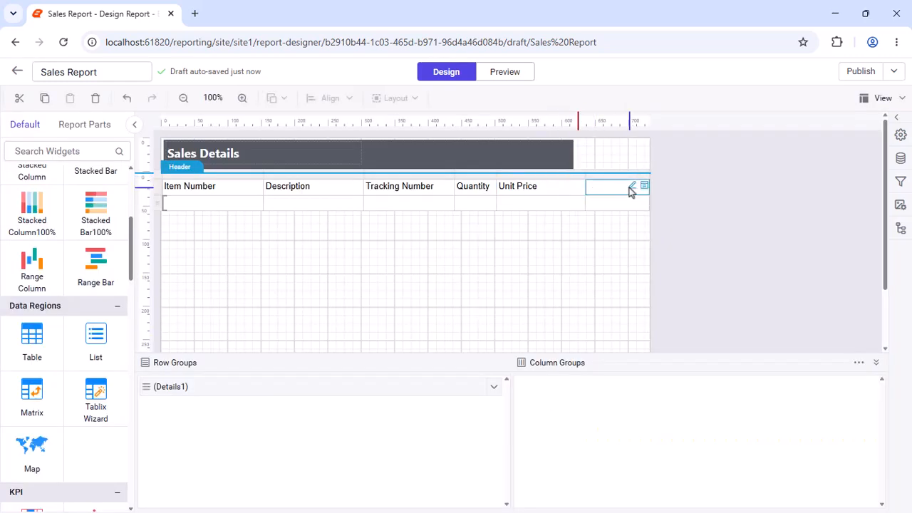
pyautogui.doubleClick(630, 188)
pyautogui.write('Total Price')
pyautogui.click(537, 428)
# Widen the Total Price column slightly and extend the Sales Details header rectangle to match the table's width.
pyautogui.click(620, 177)
pyautogui.moveTo(650, 176); pyautogui.dragTo(665, 177)
pyautogui.click(559, 156)
pyautogui.moveTo(577, 156); pyautogui.dragTo(669, 156)
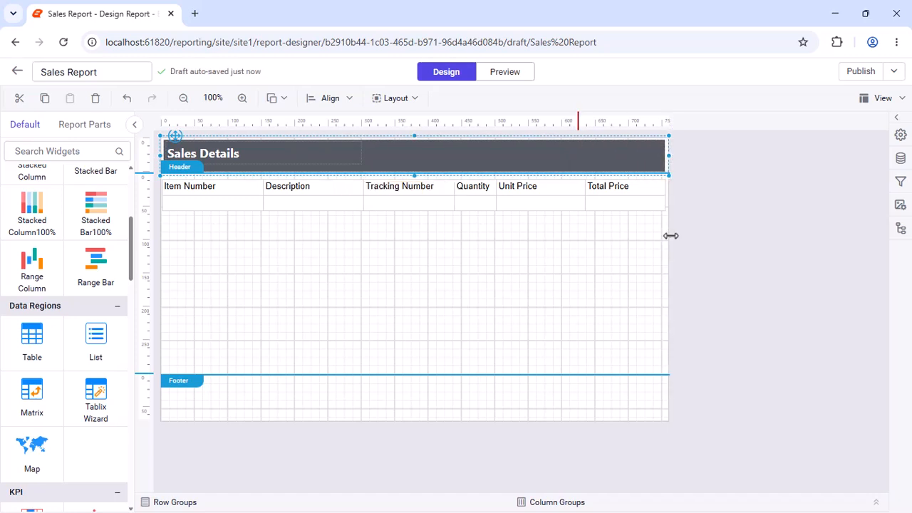
# Set the text alignment of the Item Number, Description and Tracking Number heading cells to Left.
pyautogui.click(200, 191)
pyautogui.click(382, 190)
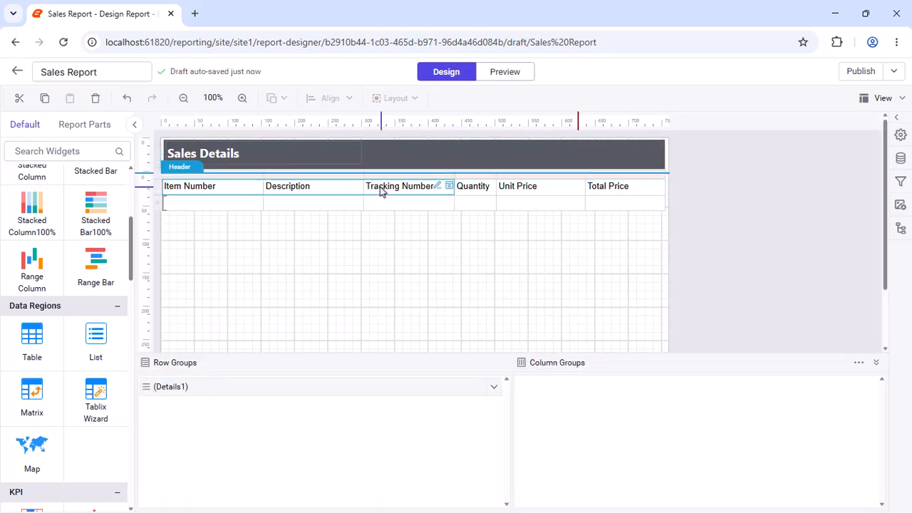
pyautogui.click(900, 136)
pyautogui.click(763, 378)
pyautogui.click(714, 423)
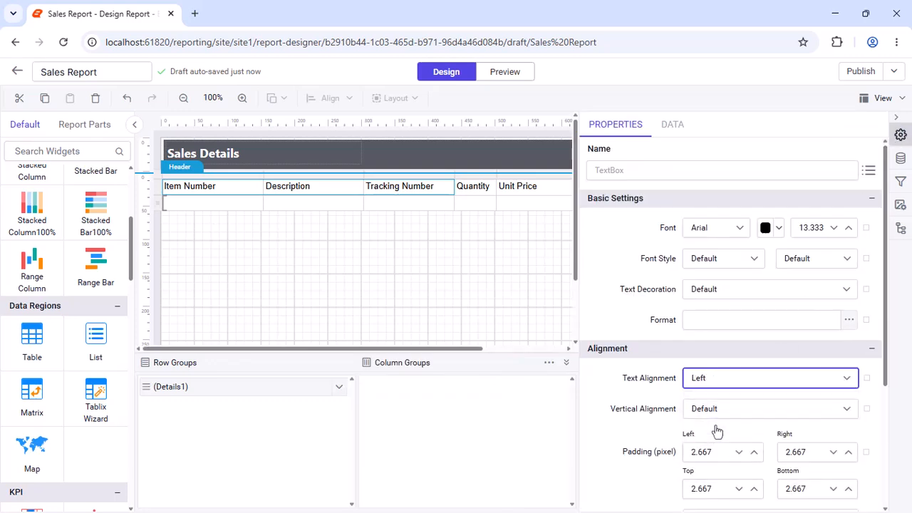
# Set the text alignment of the Quantity, Unit Price and Total Price heading cells to Right.
pyautogui.click(465, 191)
pyautogui.keyDown('shift'); pyautogui.click(515, 191); pyautogui.keyUp('shift')
pyautogui.click(896, 119)
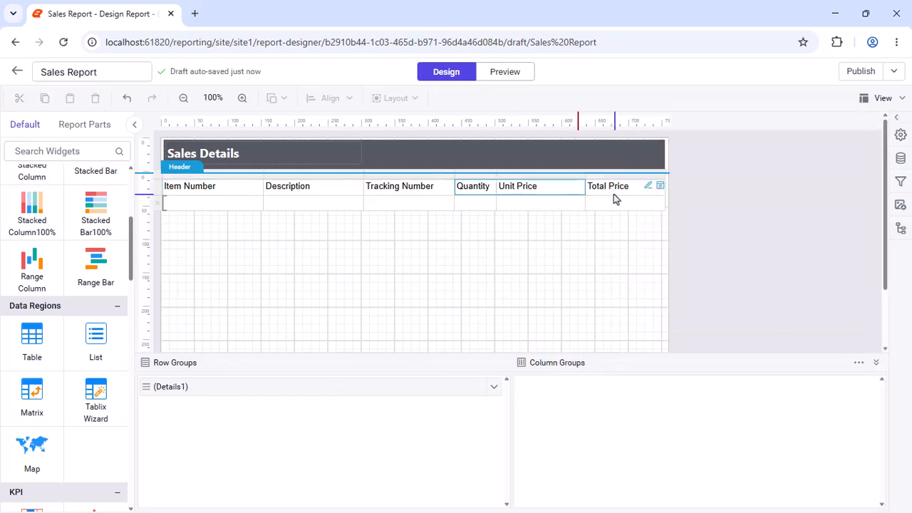
pyautogui.keyDown('shift'); pyautogui.click(614, 194); pyautogui.keyUp('shift')
pyautogui.click(900, 136)
pyautogui.click(763, 379)
pyautogui.click(702, 464)
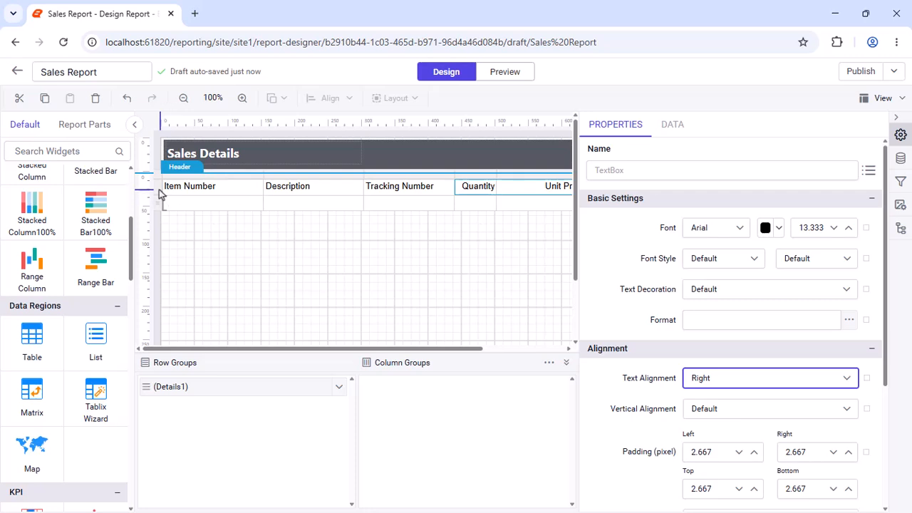
# Set the vertical alignment of the table's whole heading row to Middle.
pyautogui.click(160, 193)
pyautogui.click(791, 411)
pyautogui.click(720, 483)
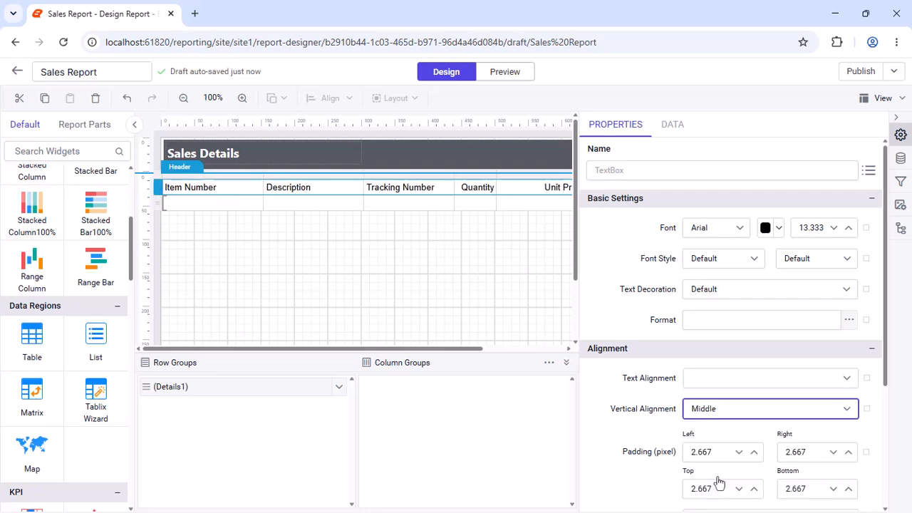
# Assign the ProductNumber, Name and CarrierTrackingNumber fields to the detail cells under Item Number, Description and Tracking Number.
pyautogui.click(896, 117)
pyautogui.click(259, 202)
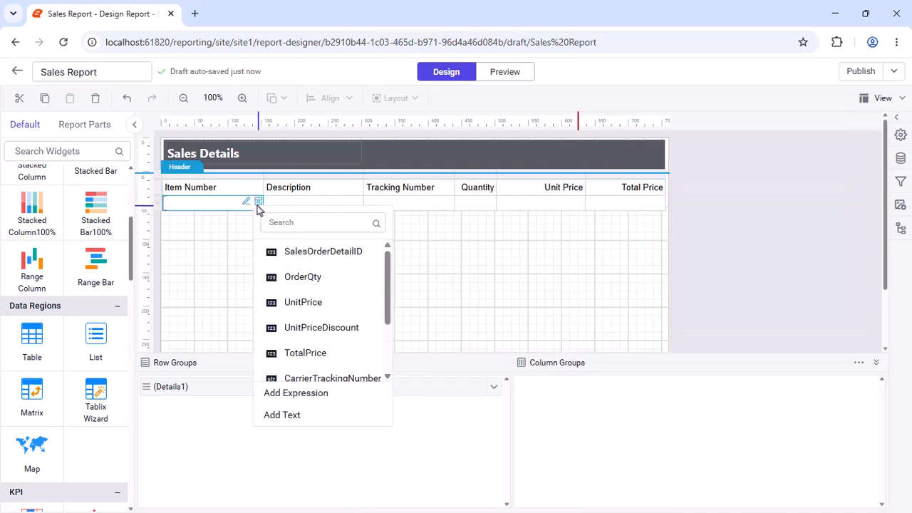
pyautogui.scroll(-2, 391, 291)
pyautogui.moveTo(391, 291); pyautogui.dragTo(391, 318)
pyautogui.click(315, 366)
pyautogui.click(358, 205)
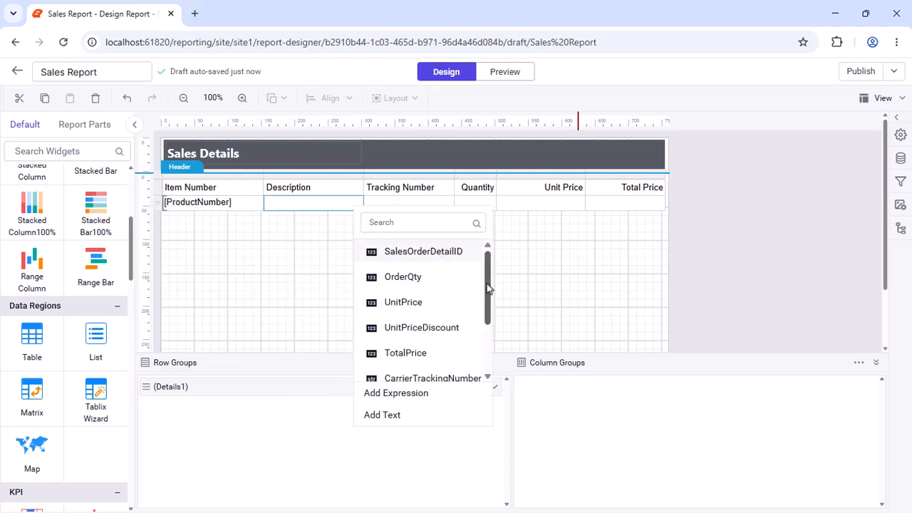
pyautogui.moveTo(488, 287); pyautogui.dragTo(489, 333)
pyautogui.click(429, 342)
pyautogui.click(447, 203)
pyautogui.scroll(-2, 546, 279)
pyautogui.click(546, 325)
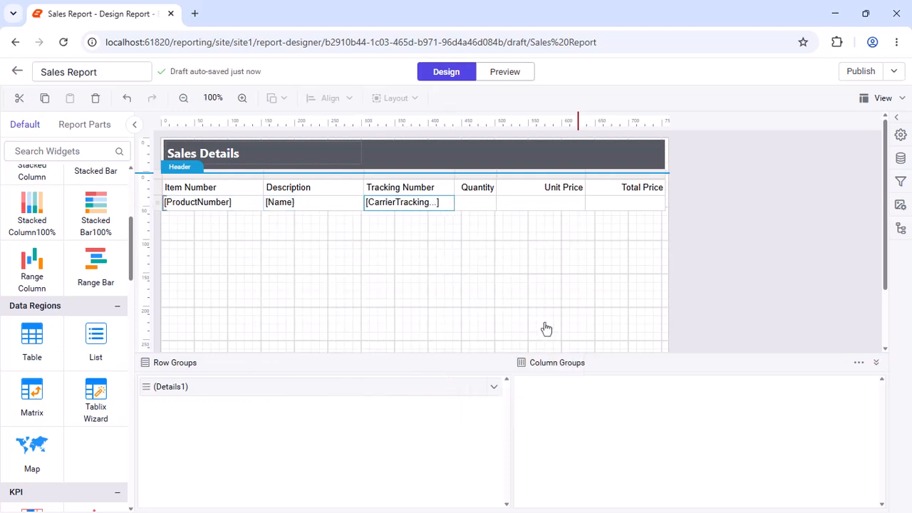
# Assign the OrderQty, UnitPrice and TotalPrice fields to the detail cells under Quantity, Unit Price and Total Price.
pyautogui.click(491, 203)
pyautogui.click(536, 276)
pyautogui.click(583, 203)
pyautogui.click(633, 304)
pyautogui.click(662, 203)
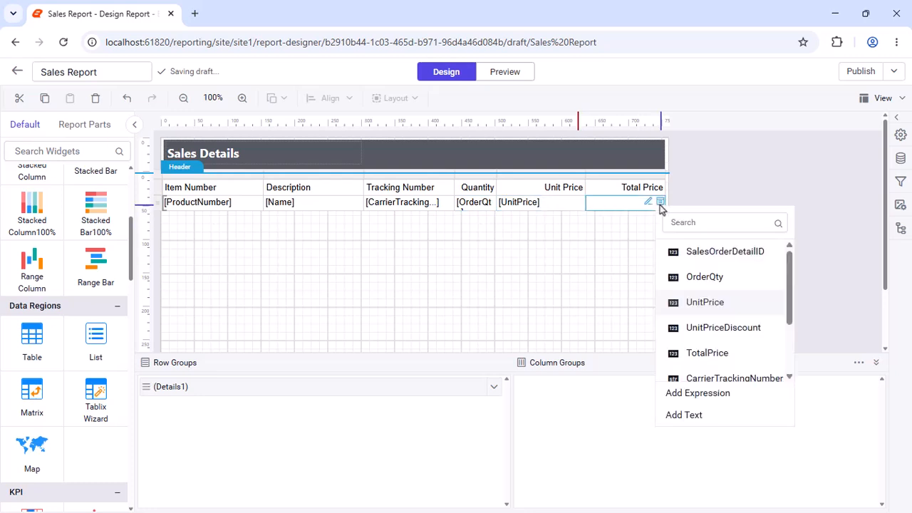
pyautogui.click(695, 352)
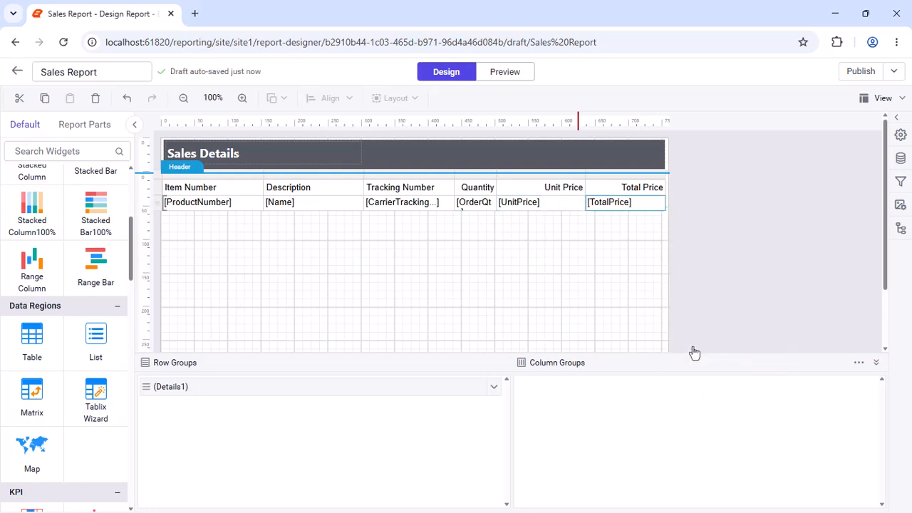
# Set the text alignment of the ProductNumber, Name and CarrierTrackingNumber detail cells to Left.
pyautogui.click(178, 206)
pyautogui.keyDown('ctrl'); pyautogui.click(288, 206); pyautogui.keyUp('ctrl')
pyautogui.keyDown('ctrl'); pyautogui.click(383, 205); pyautogui.keyUp('ctrl')
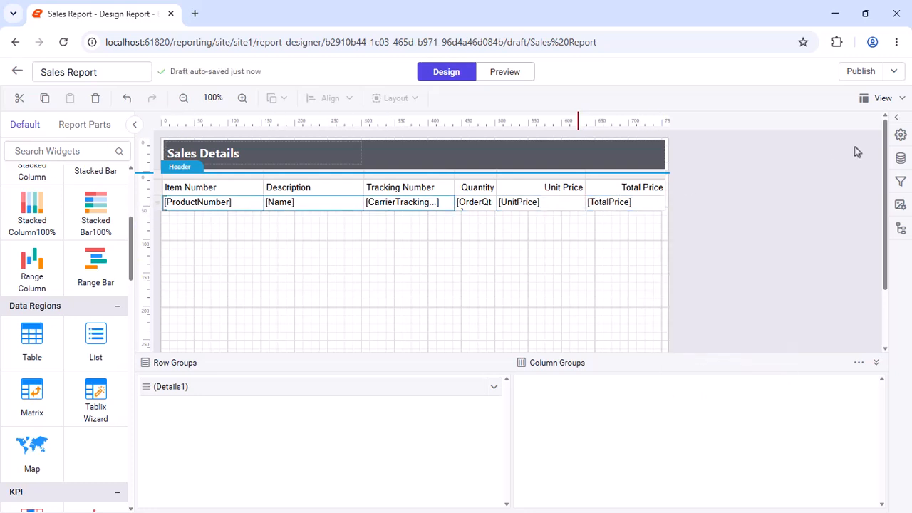
pyautogui.click(901, 135)
pyautogui.click(713, 377)
pyautogui.click(704, 429)
pyautogui.click(728, 168)
# Set the text alignment of the OrderQty, UnitPrice and TotalPrice detail cells to Right.
pyautogui.click(476, 203)
pyautogui.keyDown('ctrl'); pyautogui.click(510, 203); pyautogui.keyUp('ctrl')
pyautogui.keyDown('ctrl'); pyautogui.click(603, 203); pyautogui.keyUp('ctrl')
pyautogui.click(901, 135)
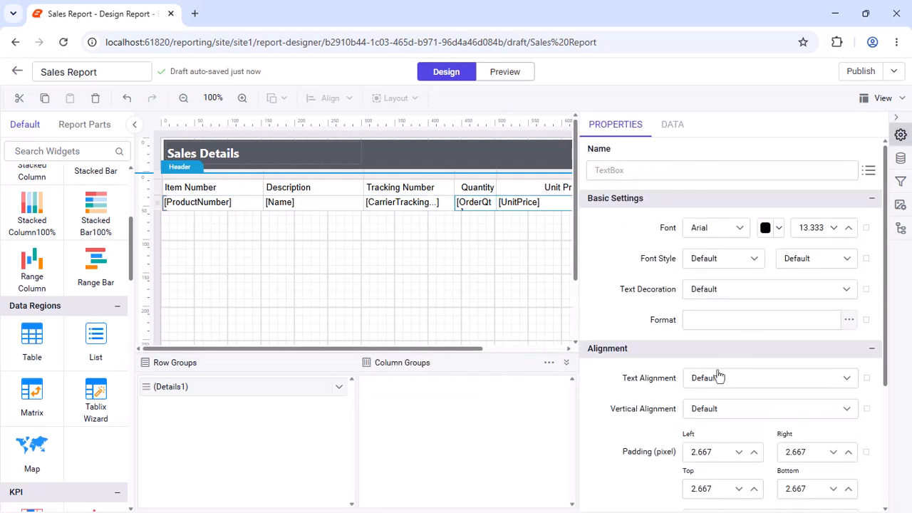
pyautogui.click(718, 378)
pyautogui.click(716, 466)
# Set the vertical alignment of the table's whole detail row to Middle.
pyautogui.click(157, 203)
pyautogui.click(808, 410)
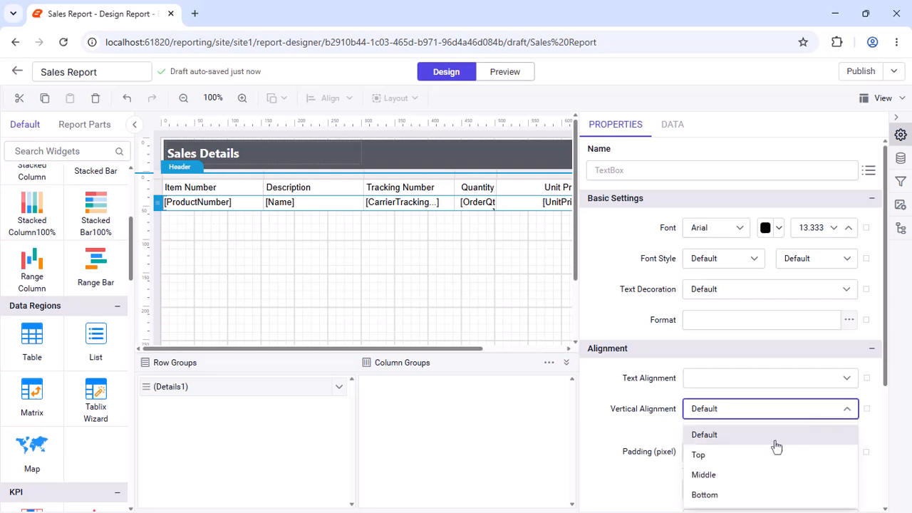
pyautogui.click(704, 474)
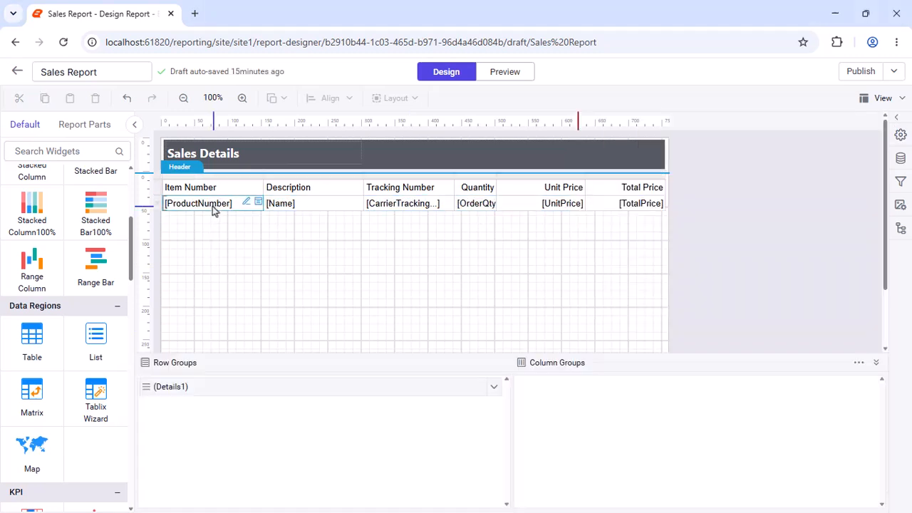
# Insert a new table row below the detail row, outside the details group.
pyautogui.rightClick(158, 204)
pyautogui.moveTo(178, 214)
pyautogui.click(285, 287)
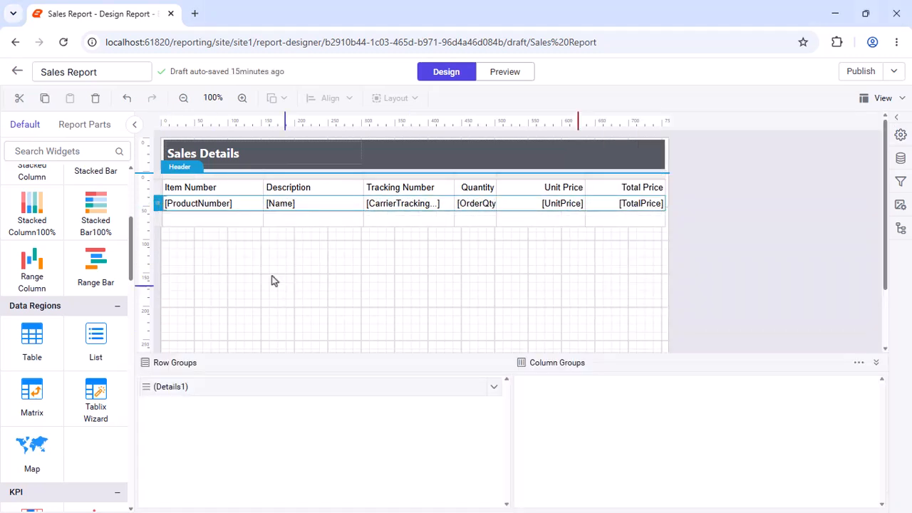
# Merge the first five cells of the new bottom row and enter the label Total in the merged cell.
pyautogui.moveTo(202, 220); pyautogui.dragTo(513, 220)
pyautogui.rightClick(511, 218)
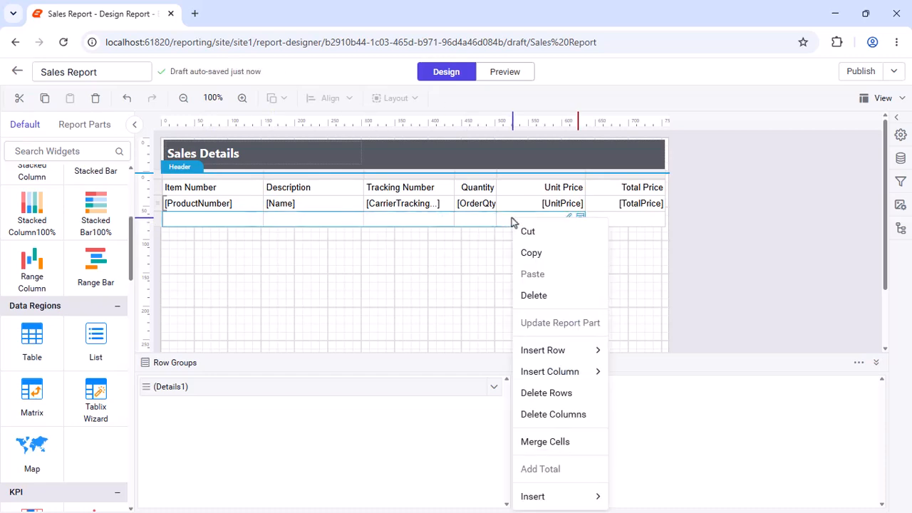
pyautogui.click(545, 441)
pyautogui.doubleClick(567, 221)
pyautogui.write('Total')
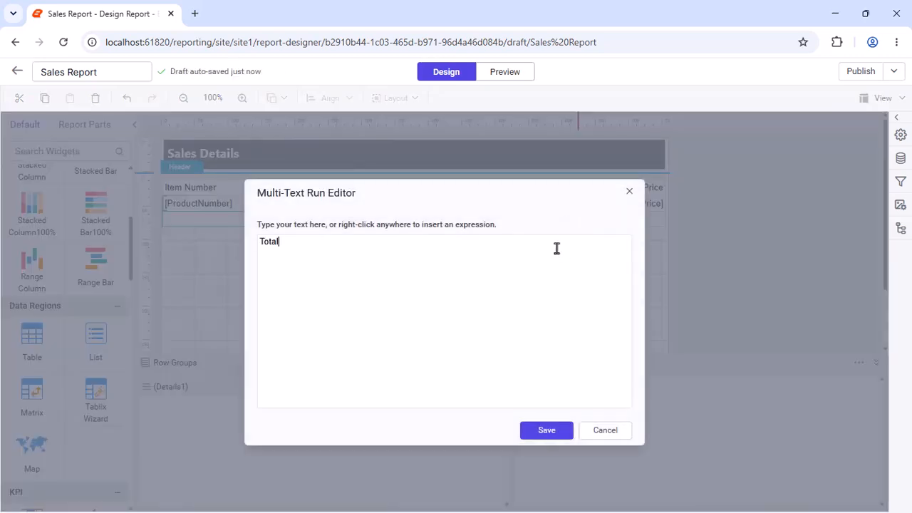
pyautogui.click(546, 430)
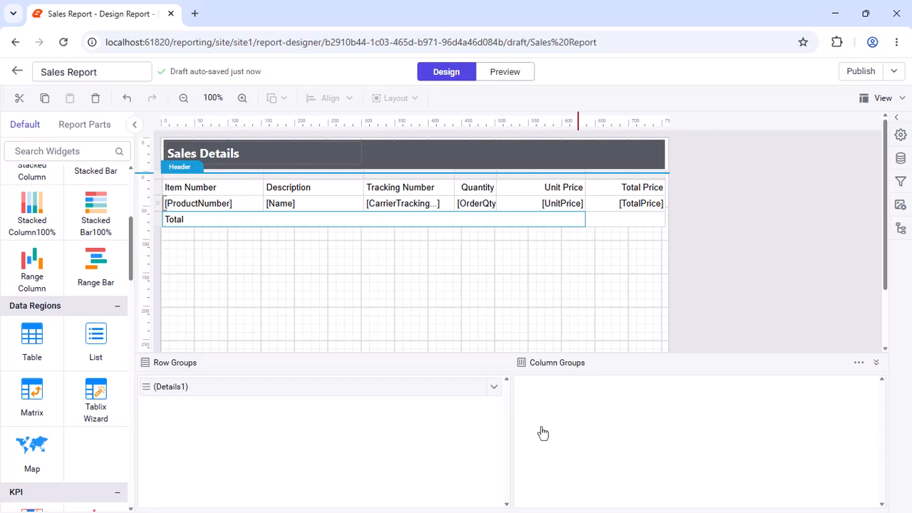
# Paste the Sum expression based on OrderQty into the Total row's last cell, under Total Price.
pyautogui.click(658, 219)
pyautogui.click(704, 409)
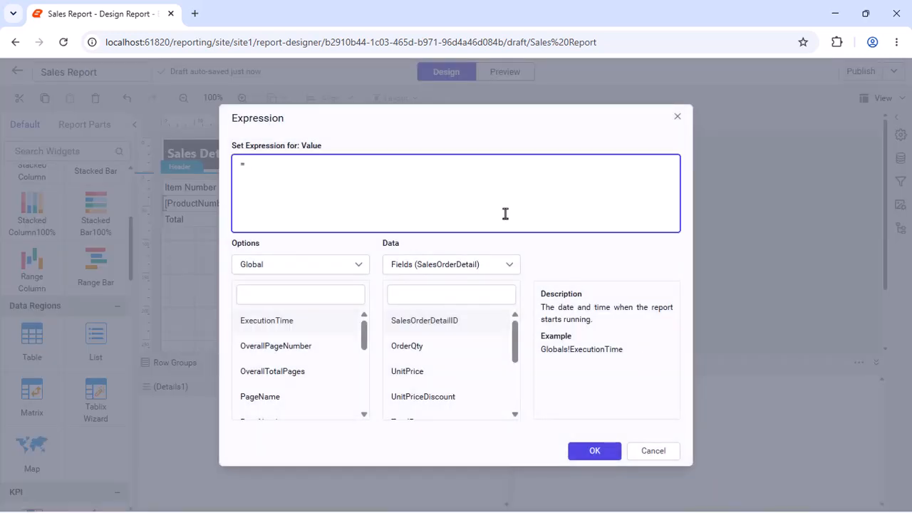
pyautogui.hotkey('ctrl', 'v')
pyautogui.click(582, 454)
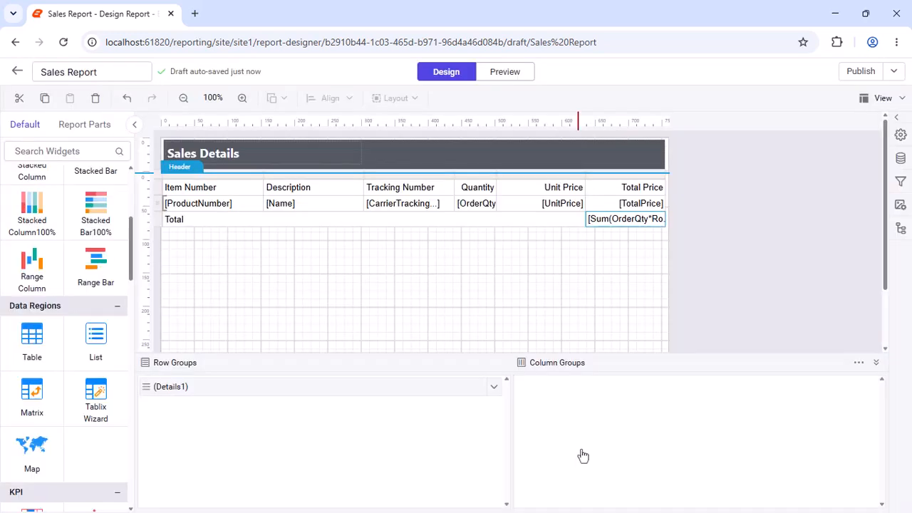
# Set the merged Total label cell's text alignment to Right and its vertical alignment to Middle.
pyautogui.click(900, 134)
pyautogui.click(733, 378)
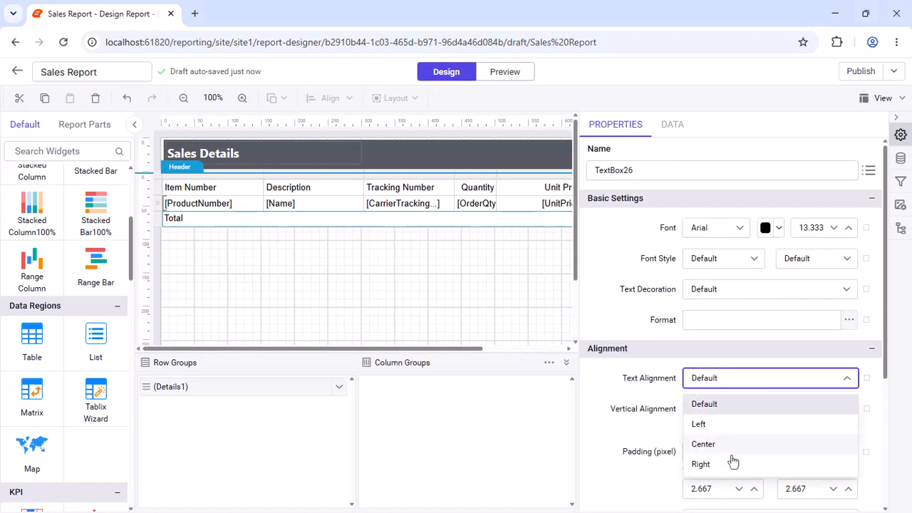
pyautogui.click(733, 463)
pyautogui.click(690, 409)
pyautogui.click(706, 472)
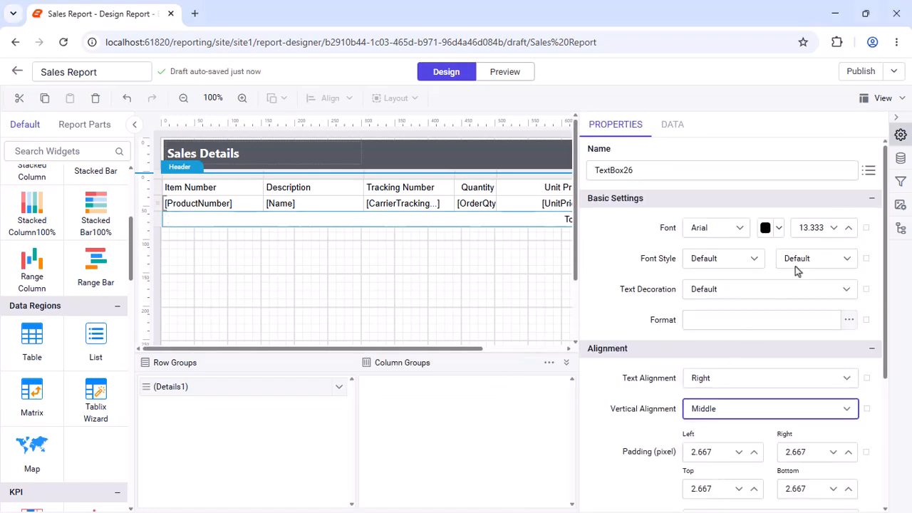
# Set the Sum expression cell's text alignment to Right and its vertical alignment to Middle.
pyautogui.click(899, 134)
pyautogui.click(900, 134)
pyautogui.click(734, 377)
pyautogui.click(712, 464)
pyautogui.click(715, 409)
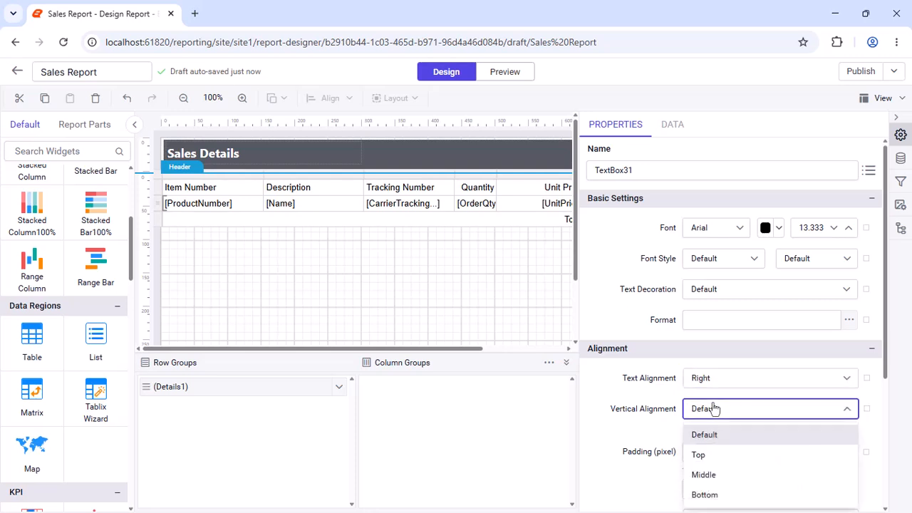
pyautogui.click(705, 474)
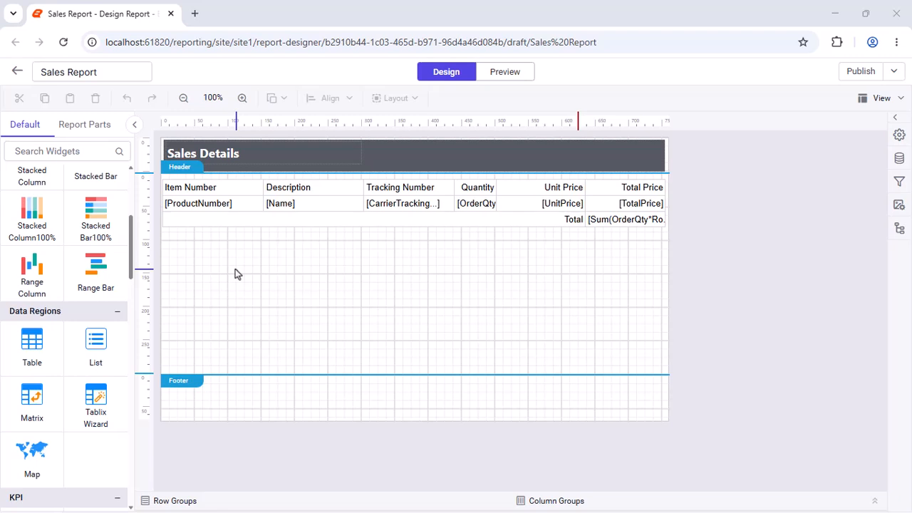
# Set the table header row's font to Segoe UI with Bold weight.
pyautogui.click(235, 204)
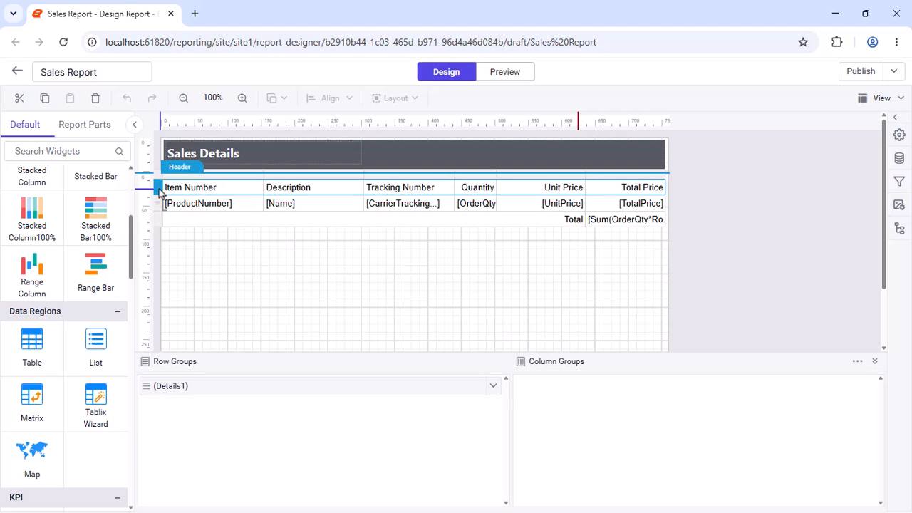
pyautogui.click(899, 135)
pyautogui.click(735, 232)
pyautogui.write('Se')
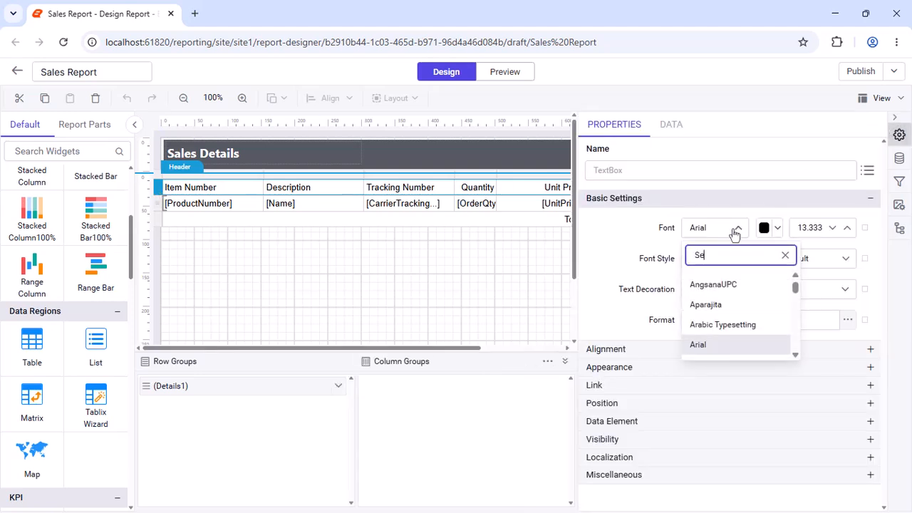
pyautogui.click(711, 347)
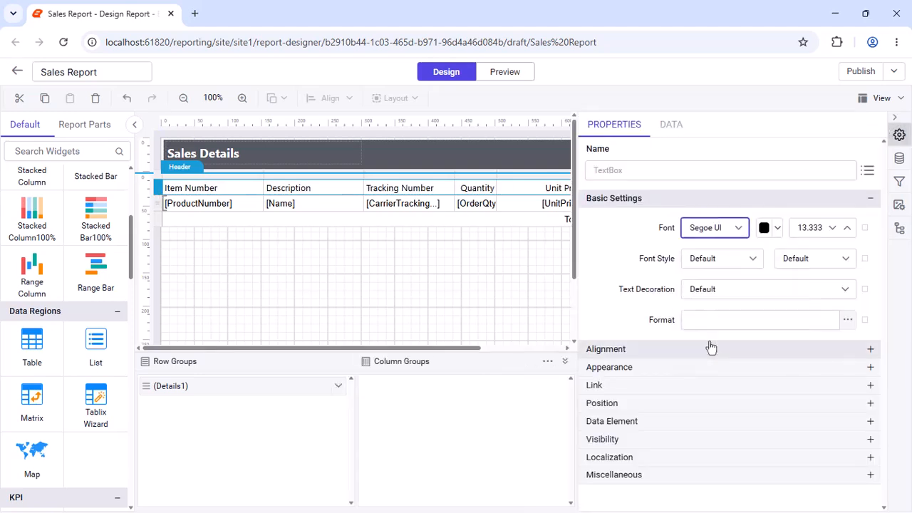
pyautogui.click(841, 260)
pyautogui.click(815, 324)
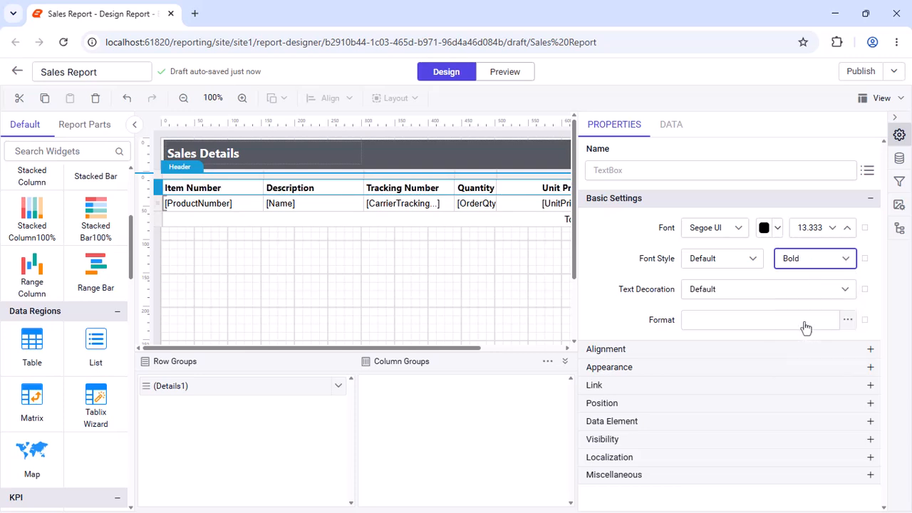
# Give the table header row the background color #160b34 and a white font color.
pyautogui.click(741, 367)
pyautogui.click(689, 396)
pyautogui.tripleClick(748, 340)
pyautogui.write('#160b34')
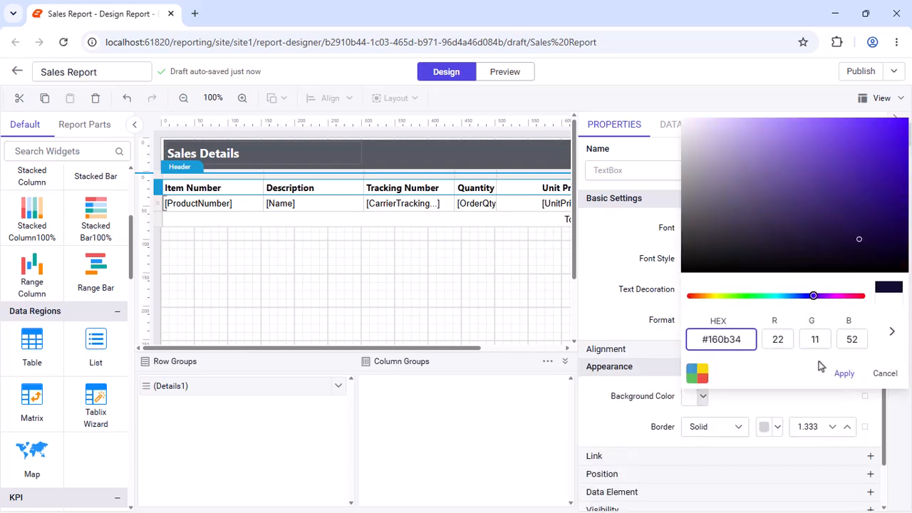
pyautogui.click(841, 372)
pyautogui.click(770, 228)
pyautogui.click(739, 276)
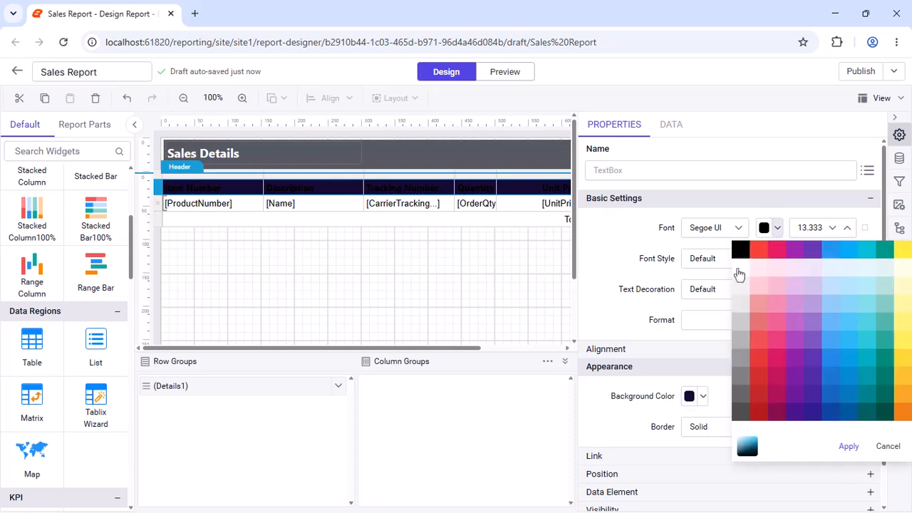
pyautogui.click(847, 444)
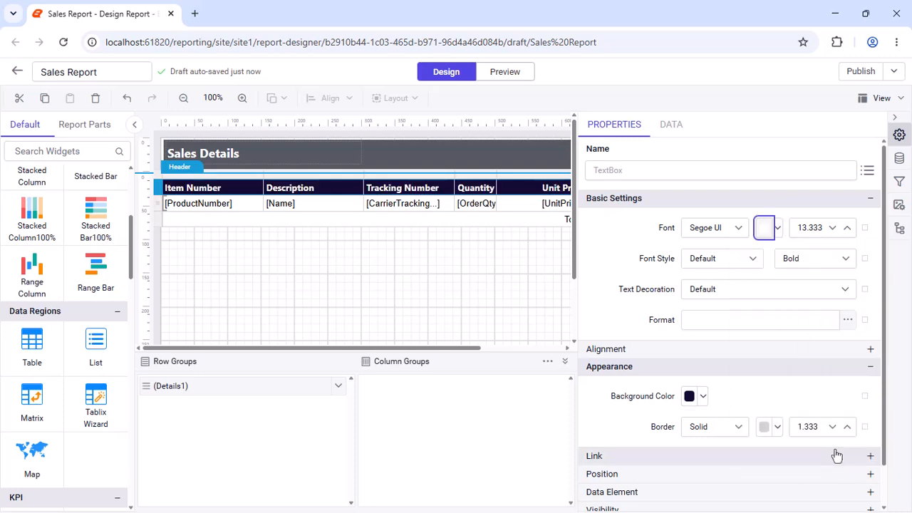
# Set the font of the table's detail row, starting with ProductNumber, to Segoe UI.
pyautogui.click(157, 204)
pyautogui.click(715, 227)
pyautogui.write('Se')
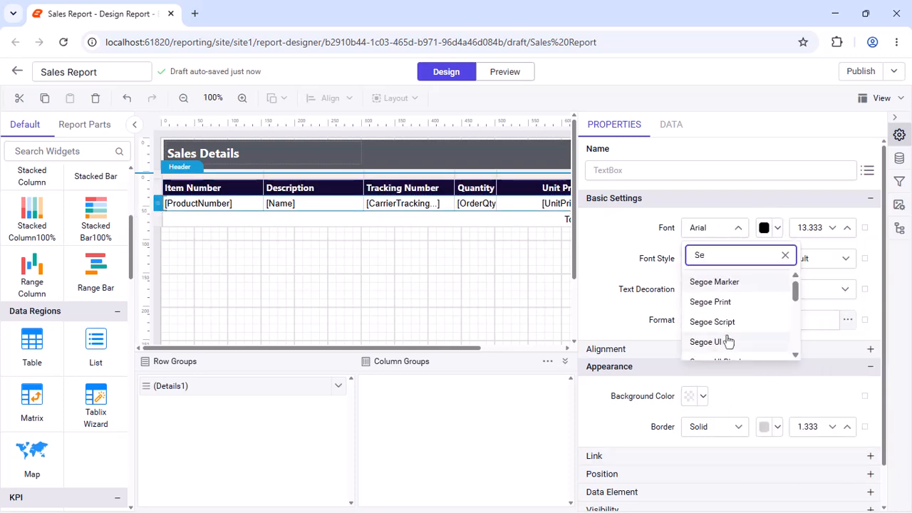
pyautogui.click(728, 341)
pyautogui.click(894, 117)
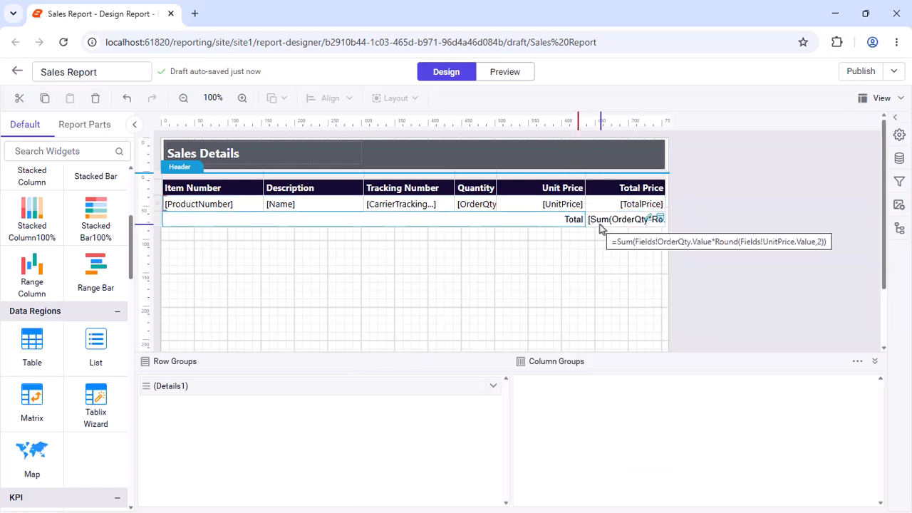
# Set the font of both Total row cells to Segoe UI with Bold weight.
pyautogui.click(600, 223)
pyautogui.click(899, 135)
pyautogui.click(734, 230)
pyautogui.write('se')
pyautogui.click(715, 341)
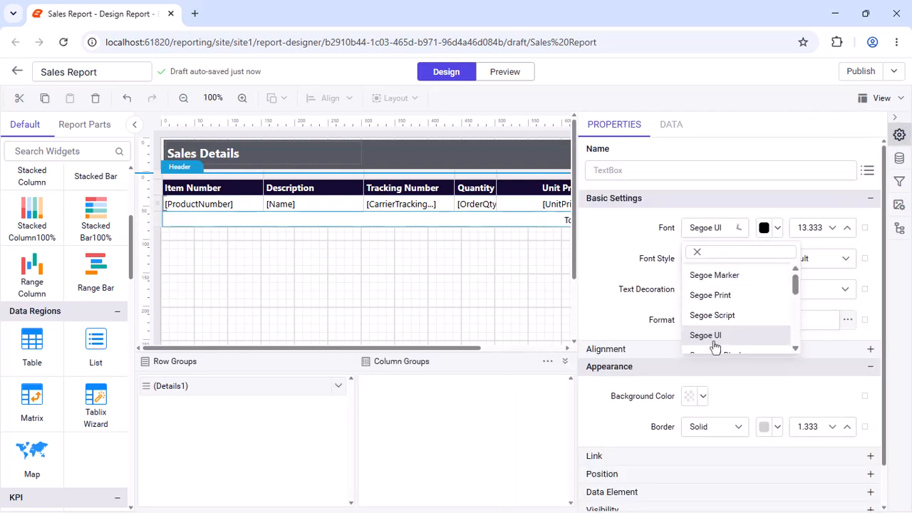
pyautogui.click(816, 258)
pyautogui.click(810, 326)
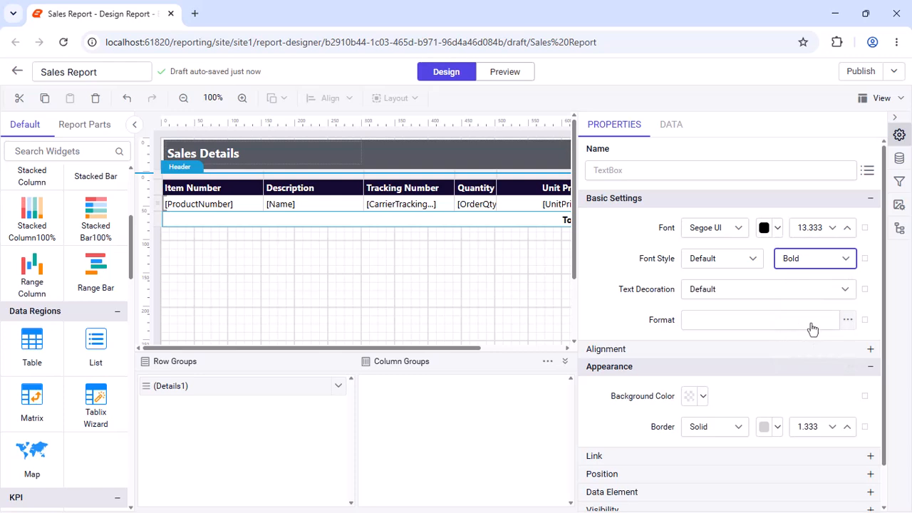
# Give the Total row cells the header row's dark navy background and a white font color.
pyautogui.click(702, 396)
pyautogui.click(697, 373)
pyautogui.click(842, 373)
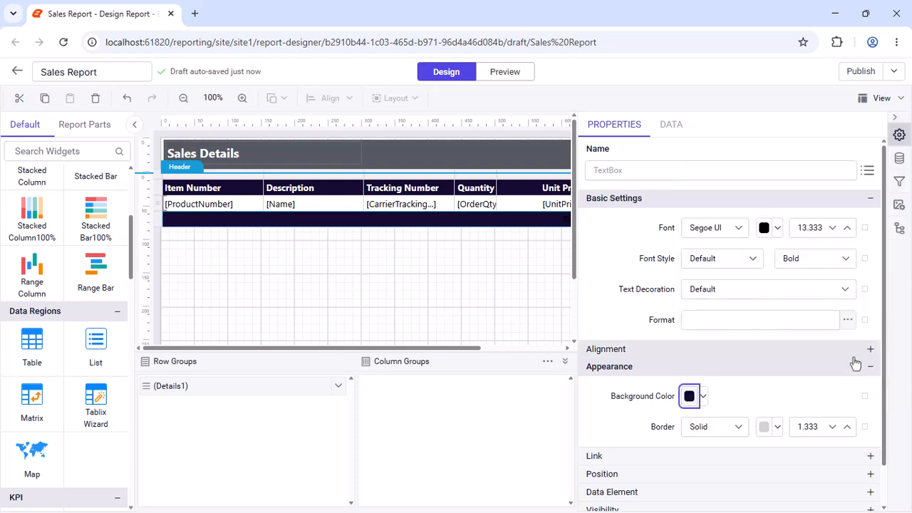
pyautogui.click(777, 228)
pyautogui.click(847, 444)
pyautogui.click(895, 120)
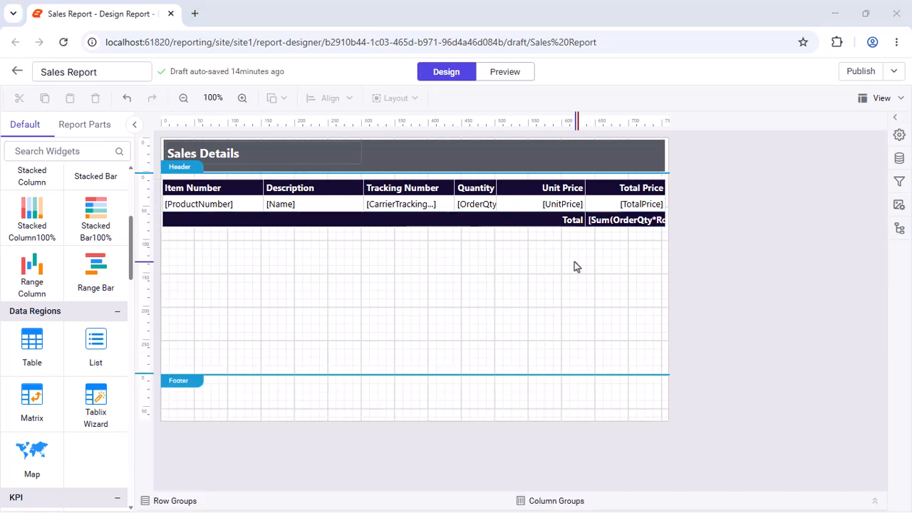
# Apply the Currency format to the UnitPrice, TotalPrice and Sum expression cells.
pyautogui.click(547, 206)
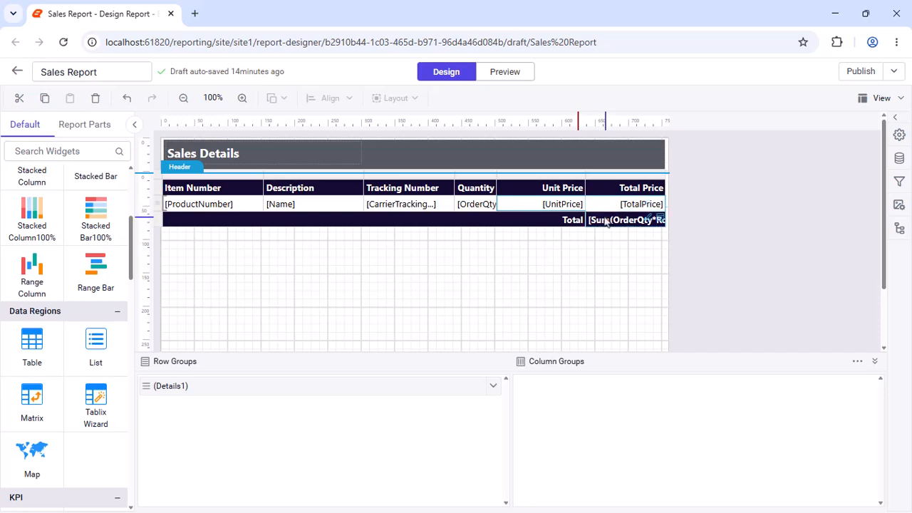
pyautogui.click(899, 135)
pyautogui.click(848, 319)
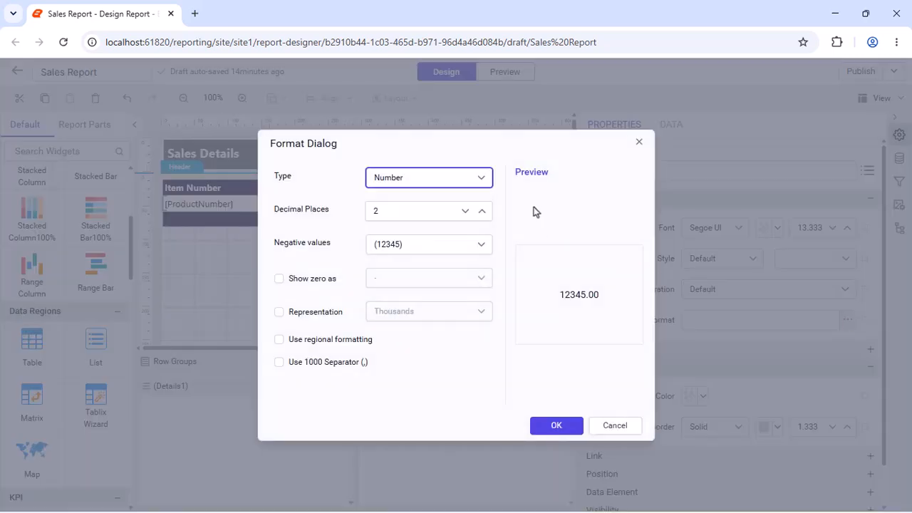
pyautogui.click(428, 177)
pyautogui.click(442, 222)
pyautogui.click(555, 425)
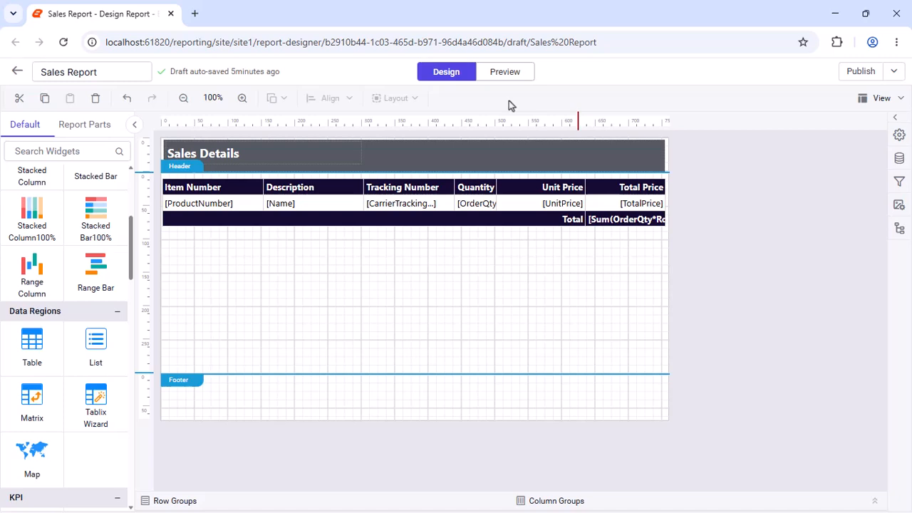
# Preview the report through page 4 and check the available export formats.
pyautogui.click(508, 72)
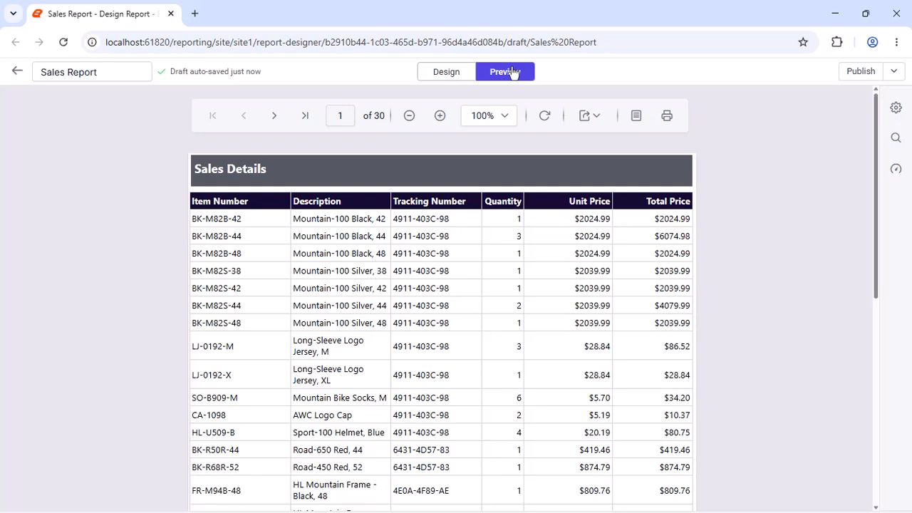
pyautogui.click(276, 116)
pyautogui.click(277, 117)
pyautogui.click(277, 119)
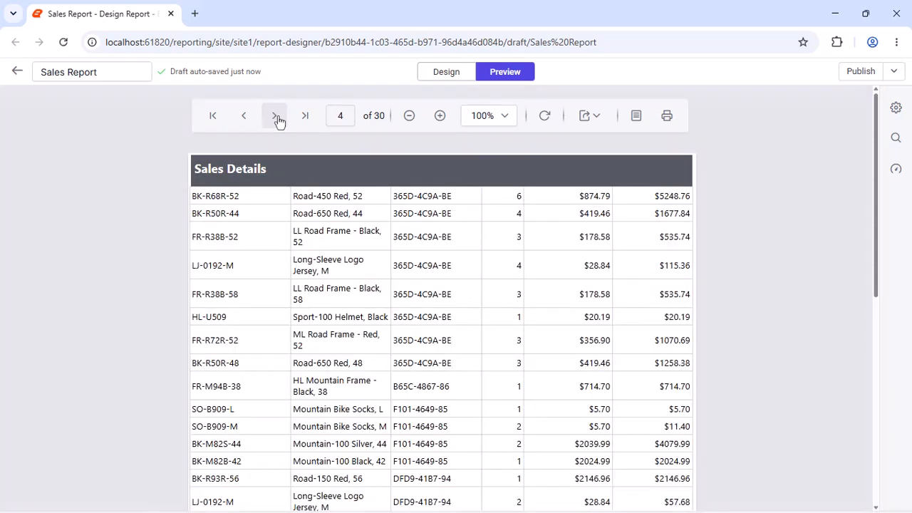
pyautogui.click(597, 118)
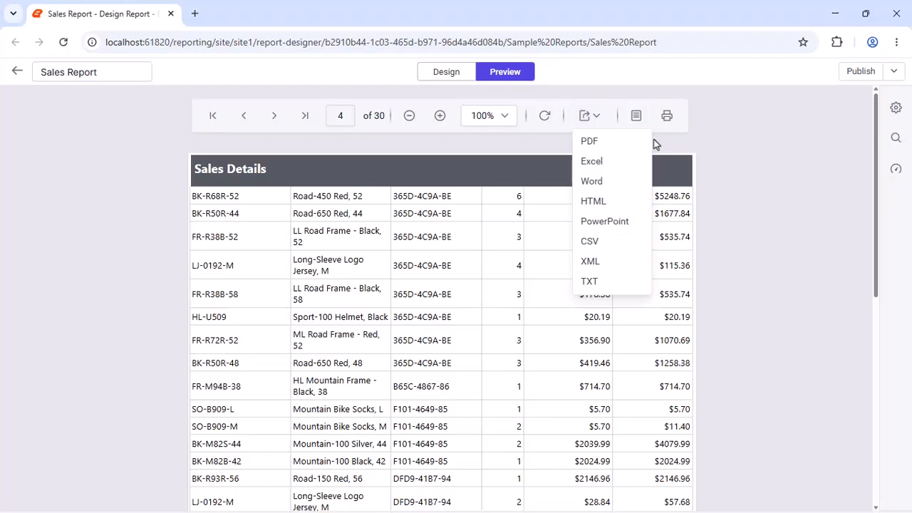
pyautogui.click(656, 144)
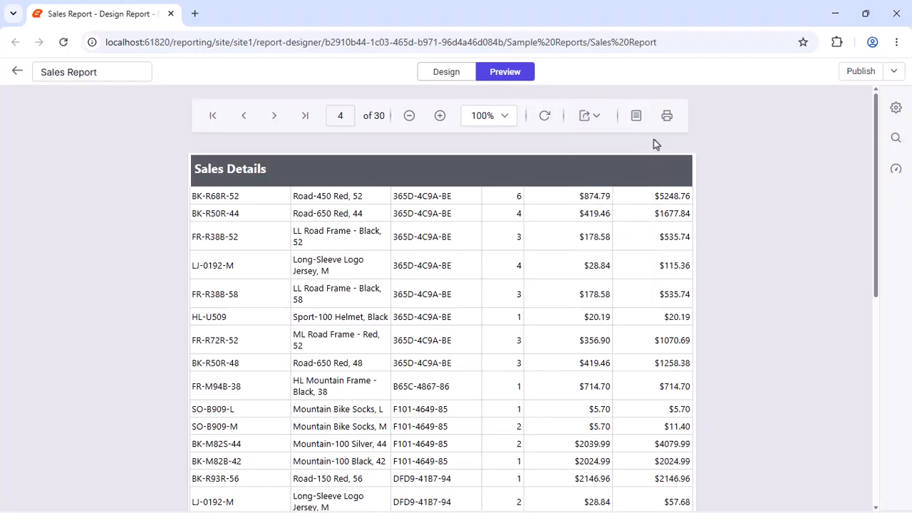
# Publish the report as Sales Report in the Sample Reports category.
pyautogui.click(893, 72)
pyautogui.click(848, 95)
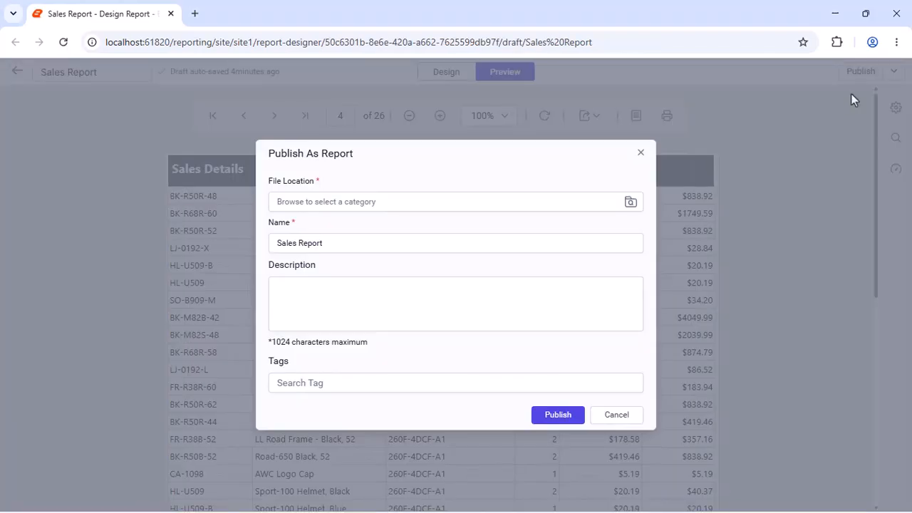
pyautogui.click(631, 202)
pyautogui.click(652, 440)
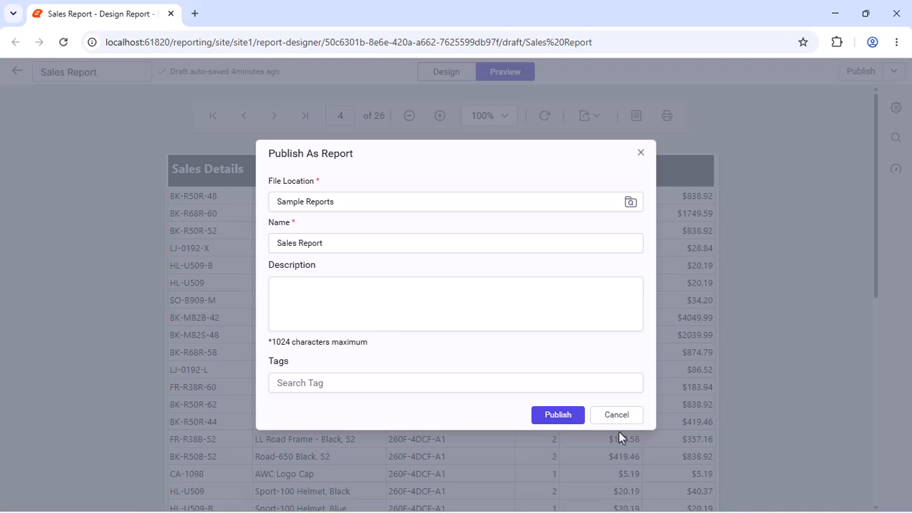
pyautogui.click(552, 416)
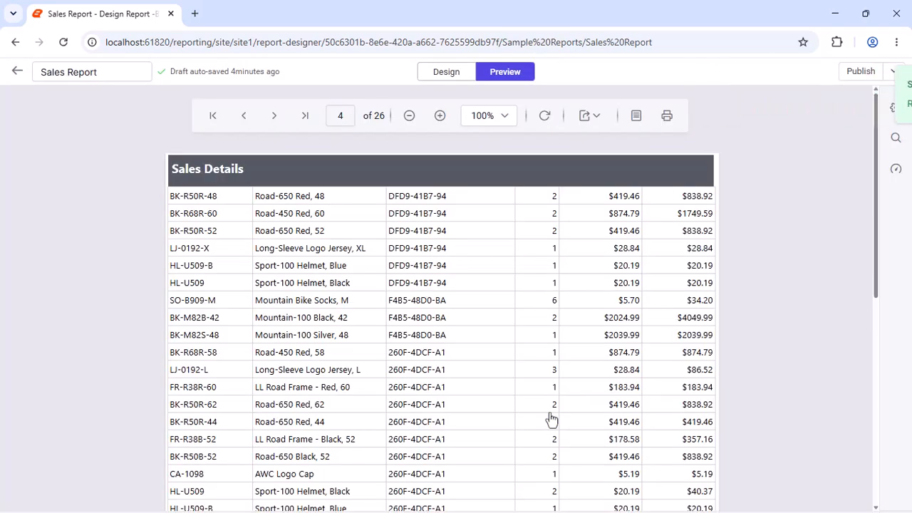